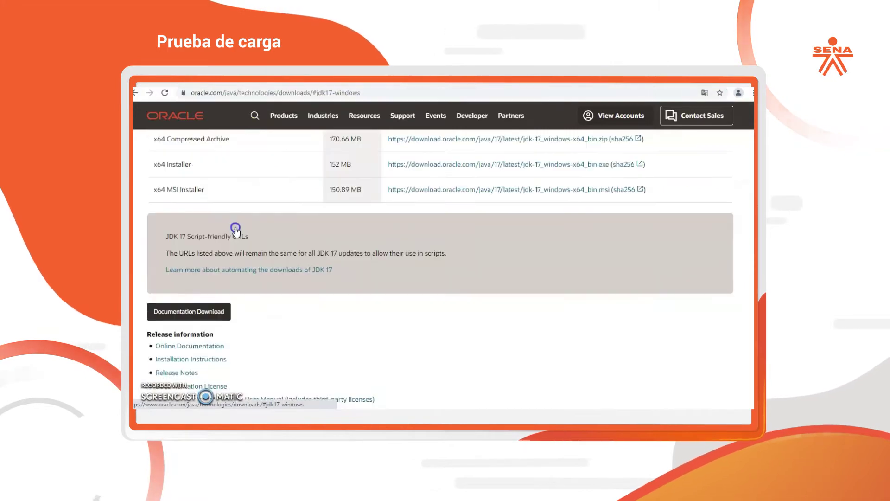
Download the JDK 17 x64 Installer (.exe) for Windows, run it and decline the reinstallation.
scroll(304, 246, down, 7)
scroll(304, 246, up, 5)
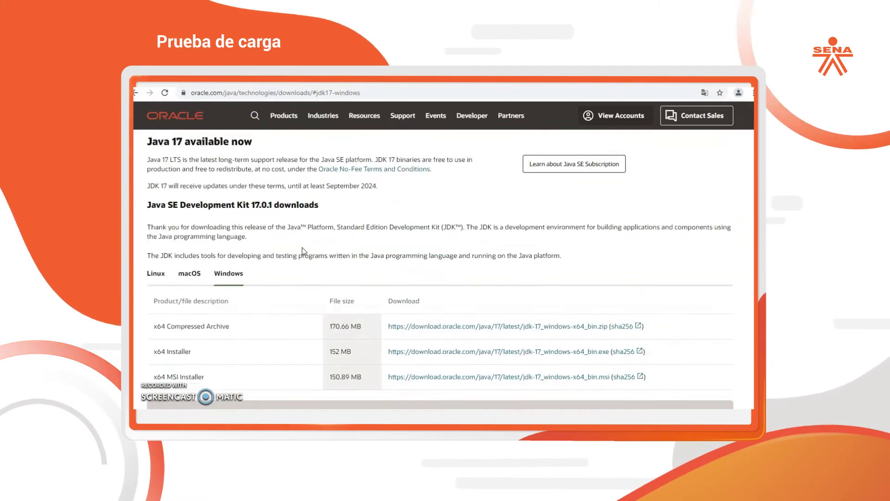
scroll(242, 302, down, 2)
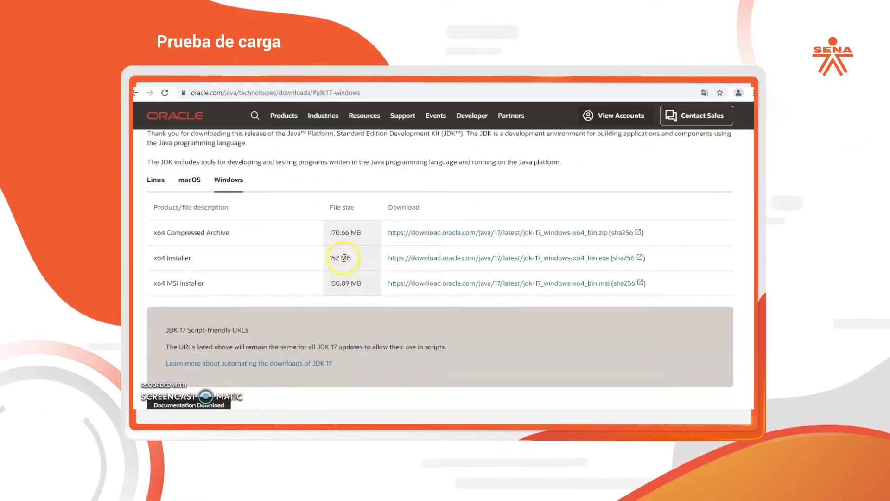
click(448, 261)
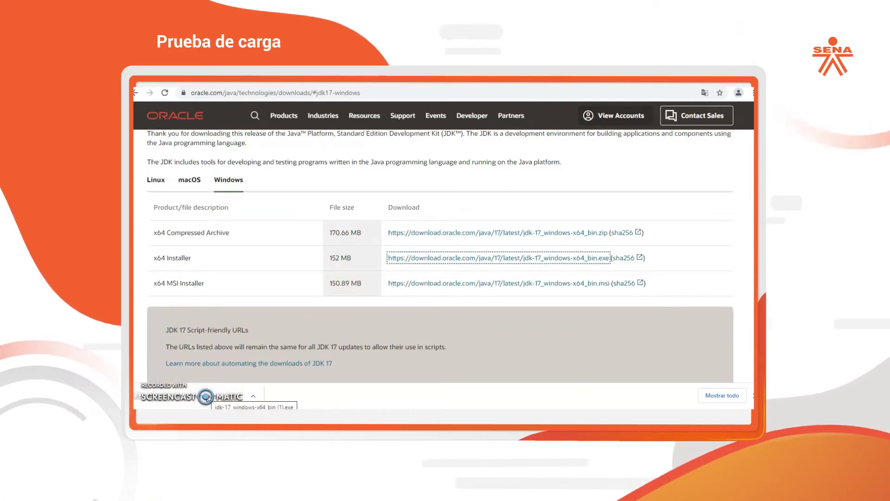
click(199, 320)
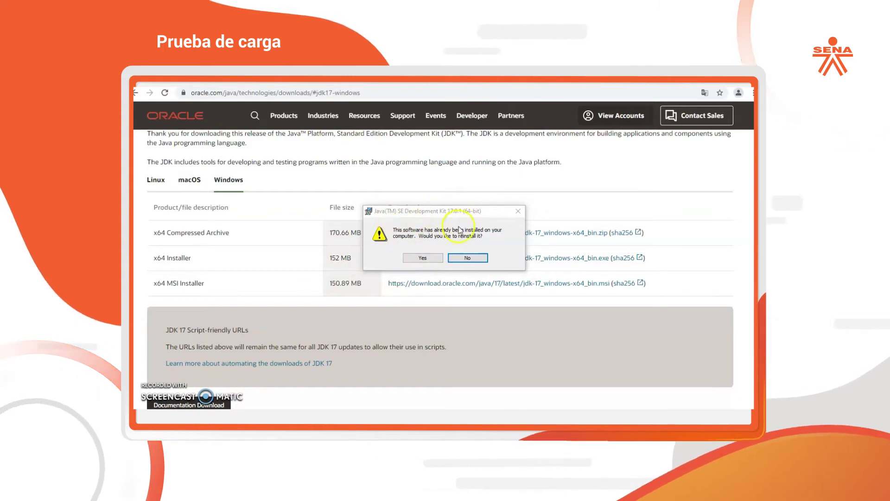
click(466, 259)
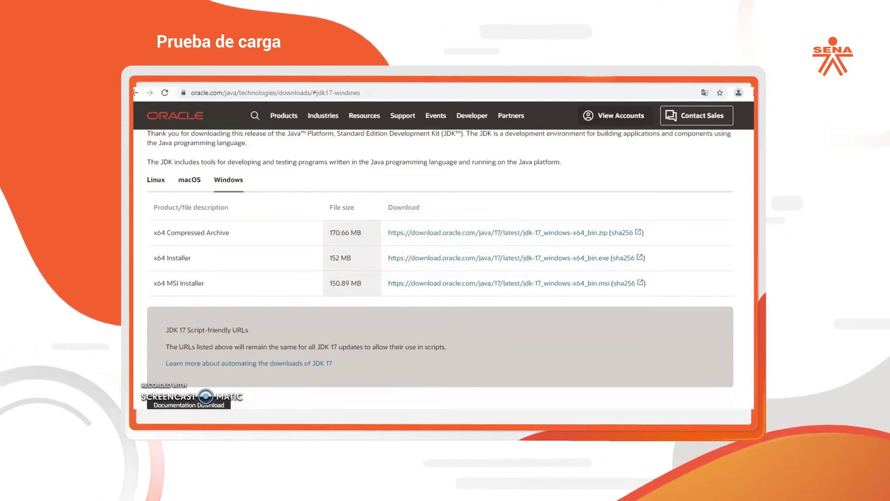
click(254, 84)
click(256, 91)
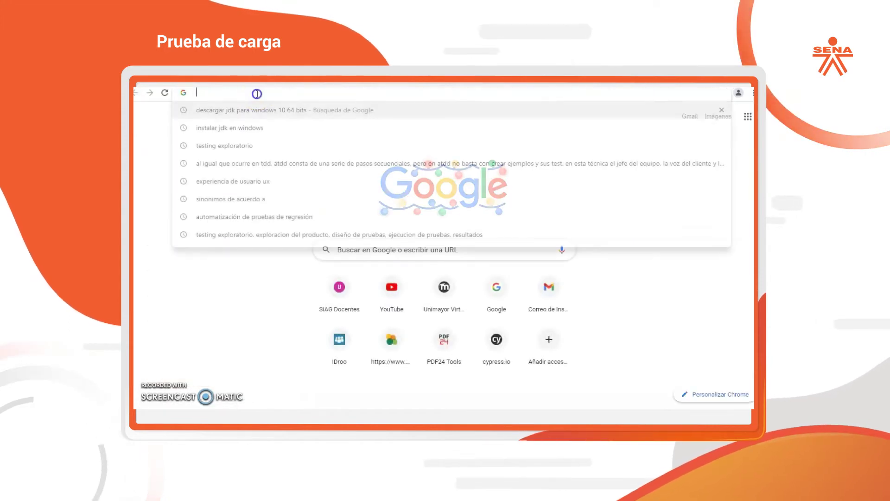
key(ctrl+h)
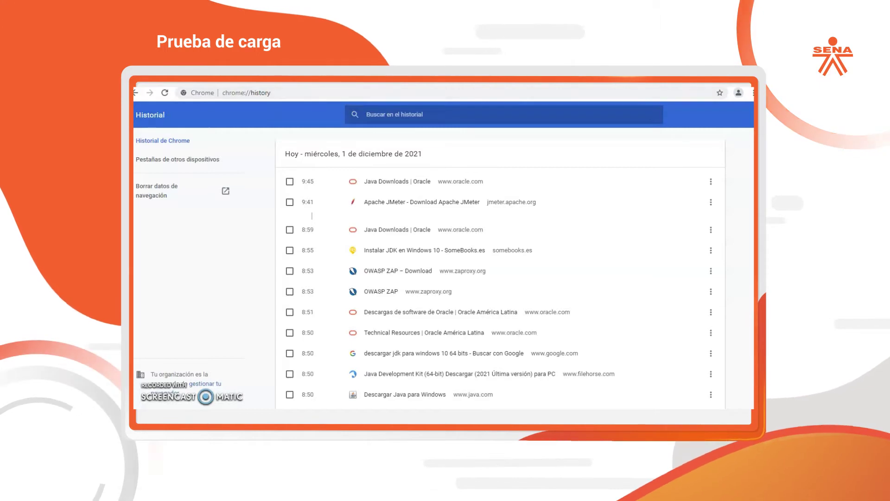
key(ctrl+w)
key(ctrl+t)
click(268, 93)
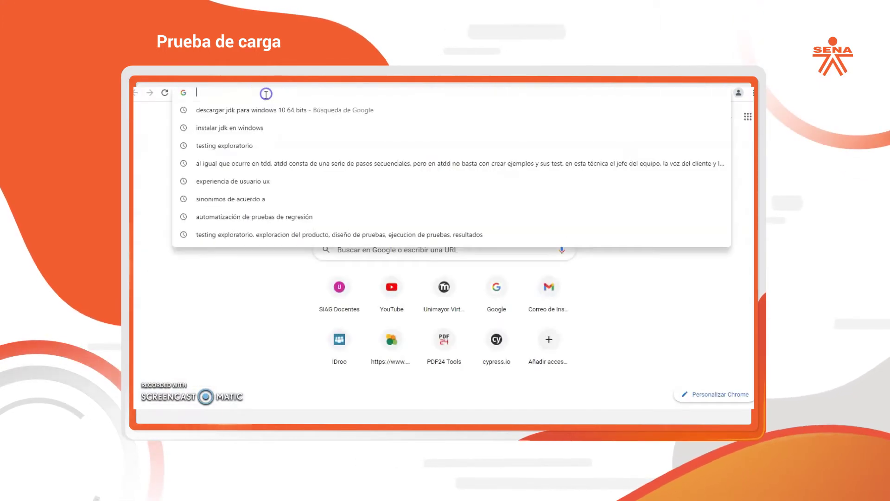
text(https://jmeter.apache.org/download_jmeter.cgi)
key(Return)
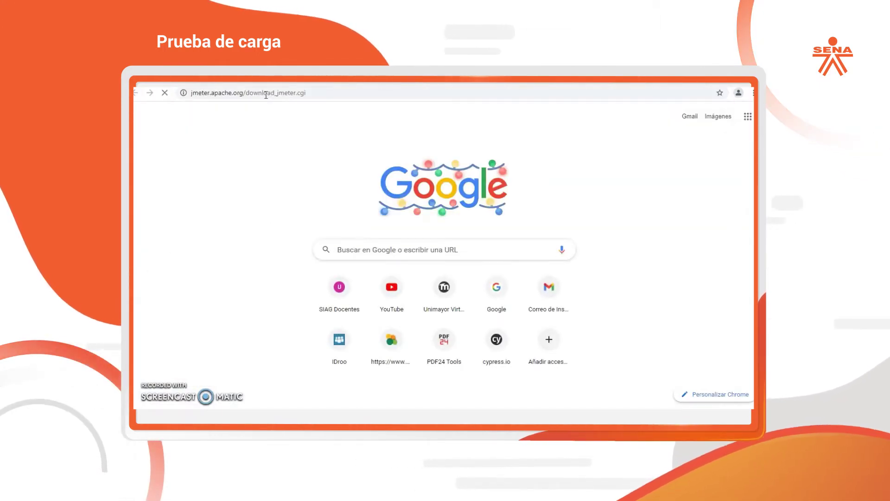
click(297, 92)
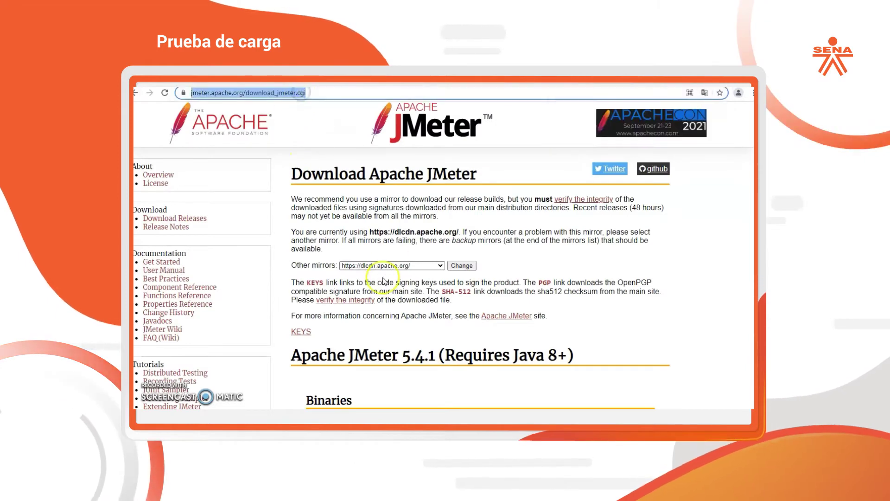
Highlight the Java requirement in the JMeter 5.4.1 heading and download apache-jmeter-5.4.1.zip from the Binaries section.
scroll(369, 283, down, 3)
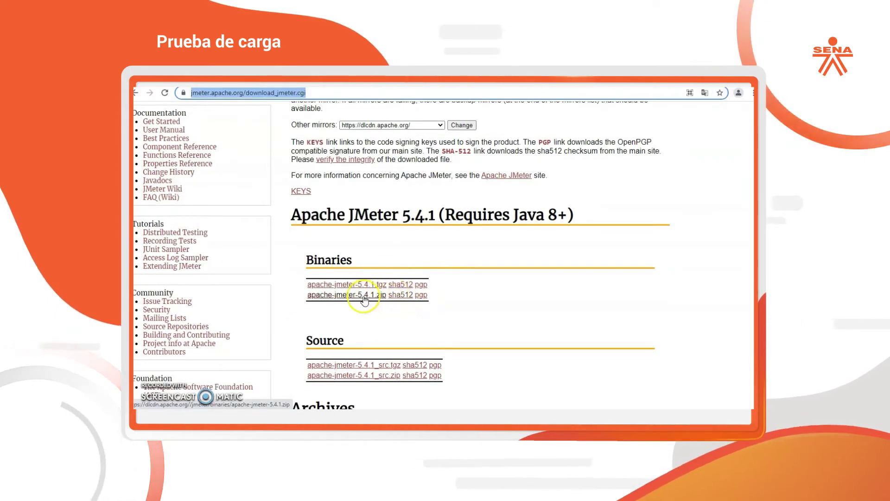
drag(456, 214, 560, 213)
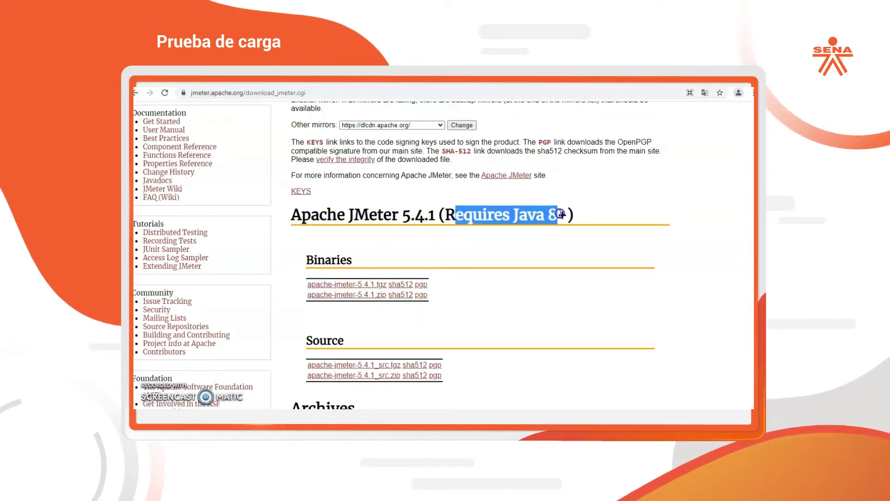
click(364, 297)
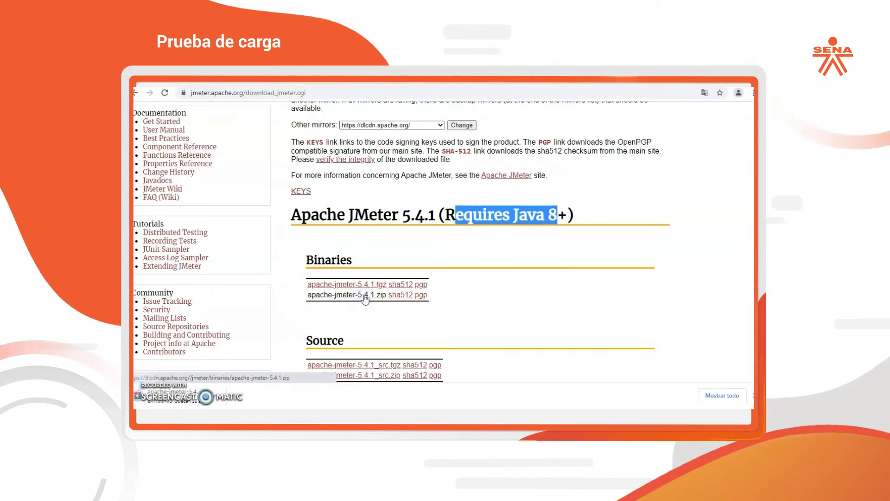
click(164, 392)
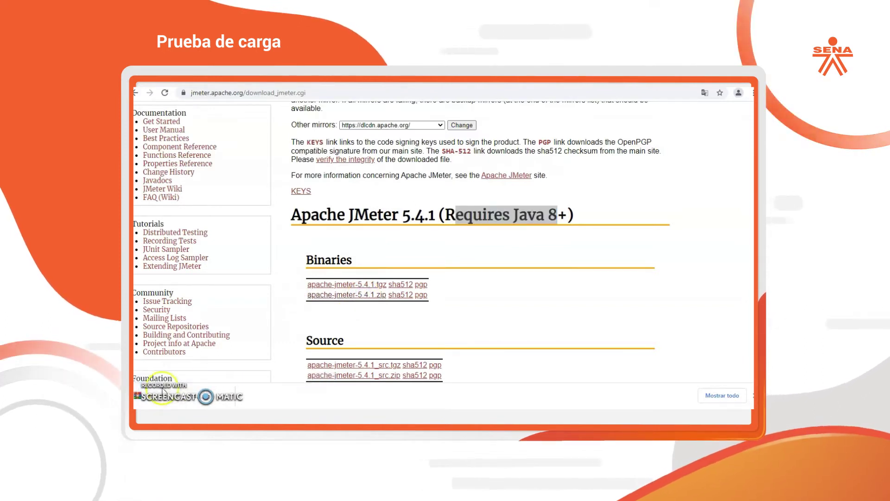
click(226, 400)
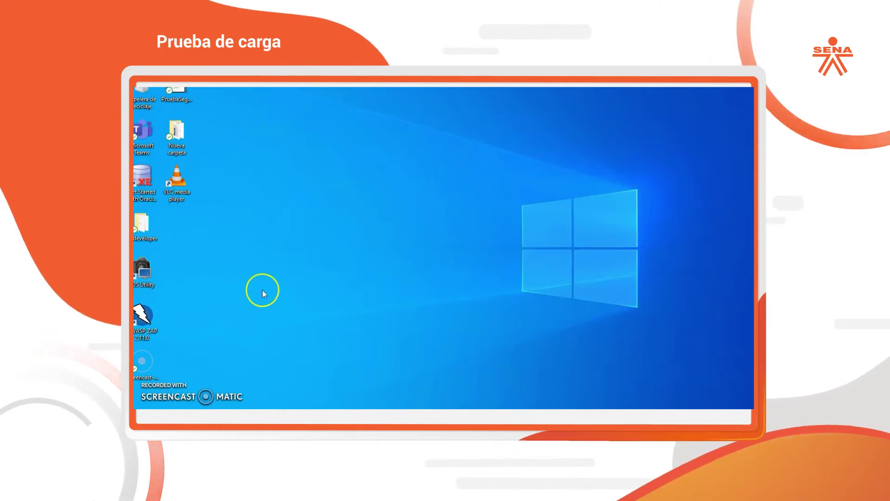
Copy the apache-jmeter-5.4.1 archive from the Descargas folder into the Documentos folder using File Explorer.
key(super+e)
click(161, 147)
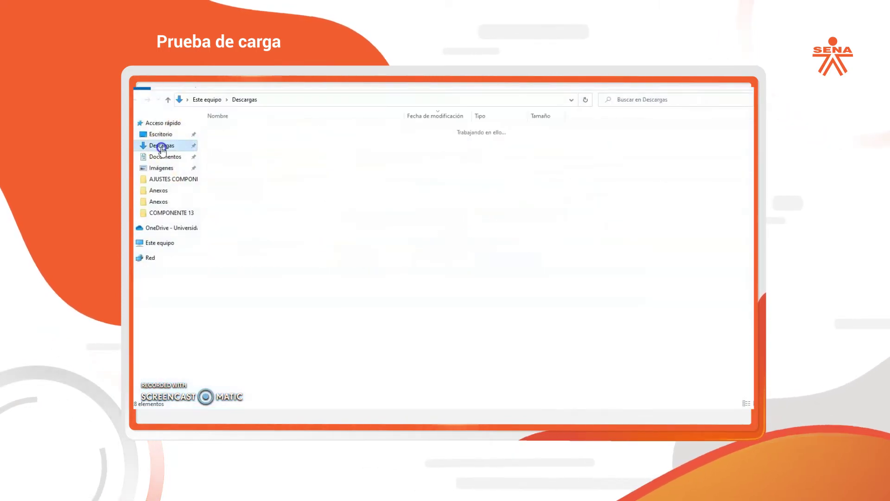
right_click(241, 143)
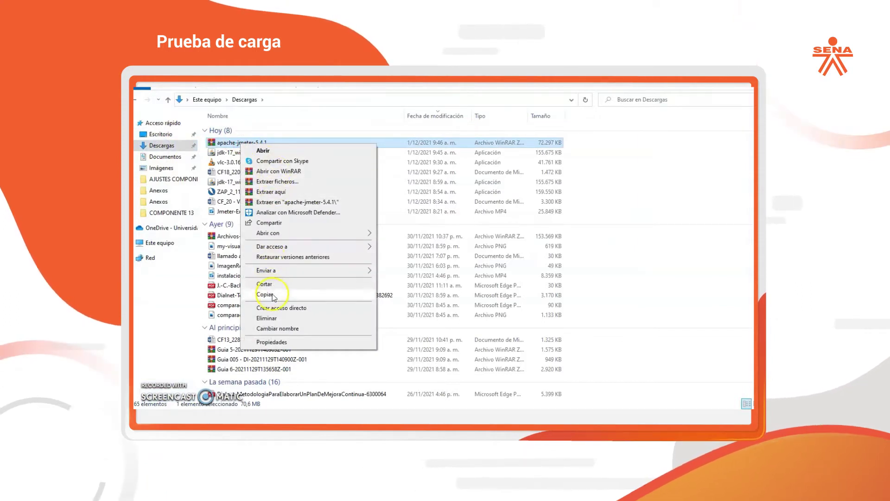
click(273, 298)
click(166, 155)
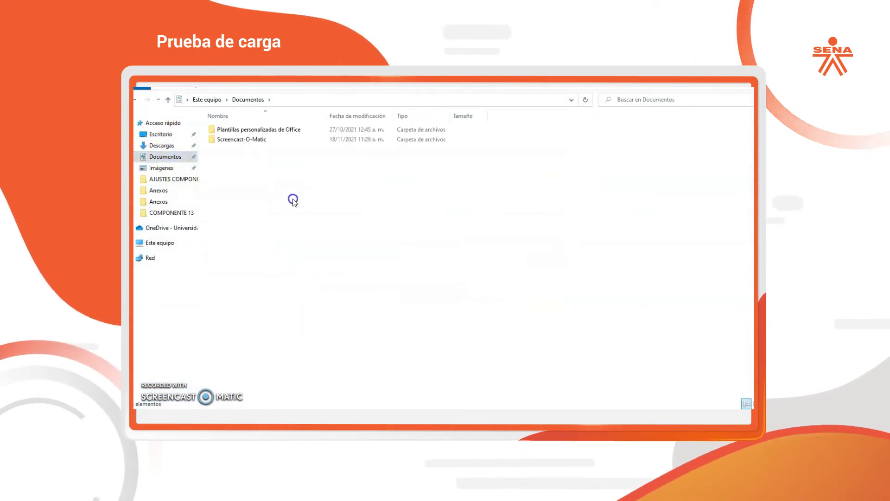
key(ctrl+v)
Extract the apache-jmeter-5.4.1 archive directly into the Documentos folder.
right_click(242, 150)
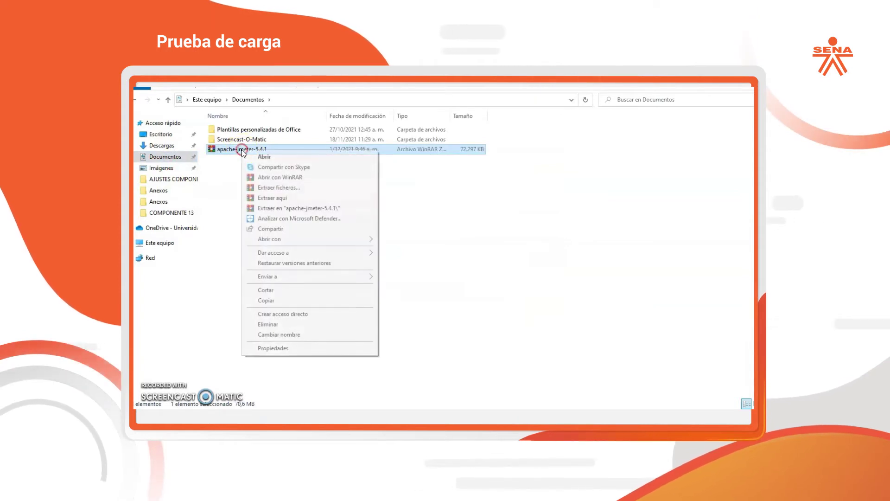
click(287, 198)
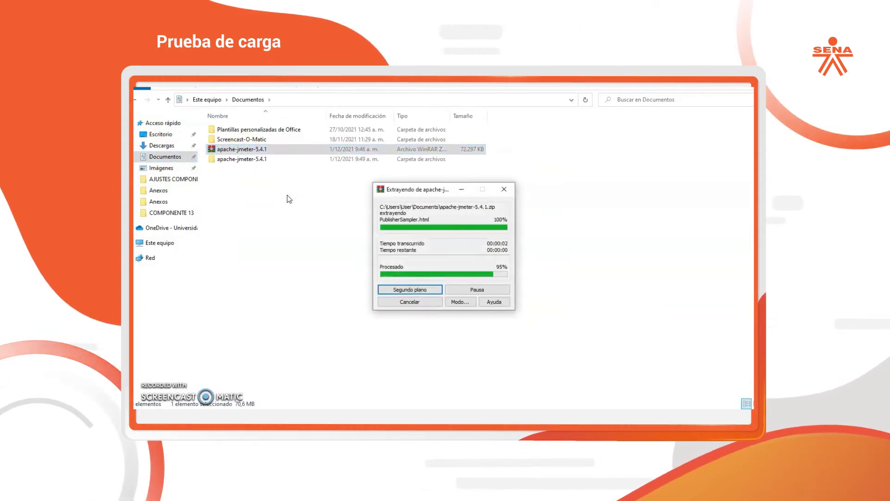
click(238, 232)
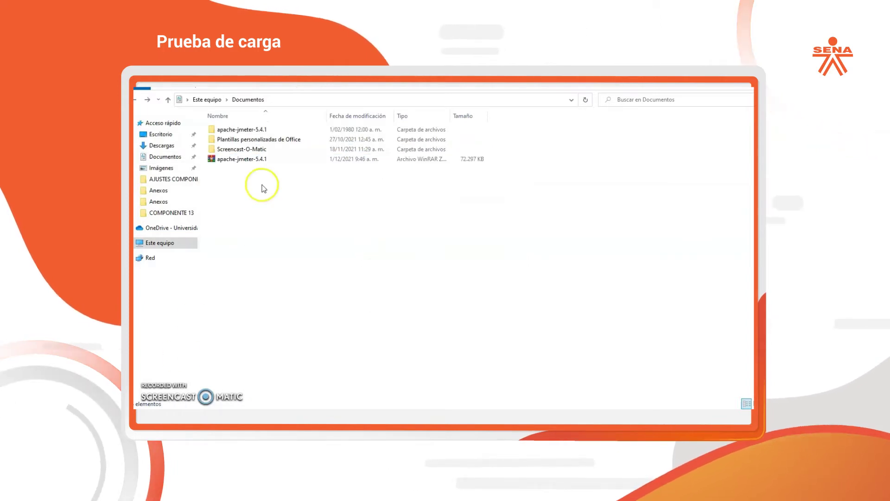
Launch JMeter with the jmeter batch file in the extracted folder's bin subfolder and maximize the Apache JMeter window.
double_click(242, 129)
double_click(229, 129)
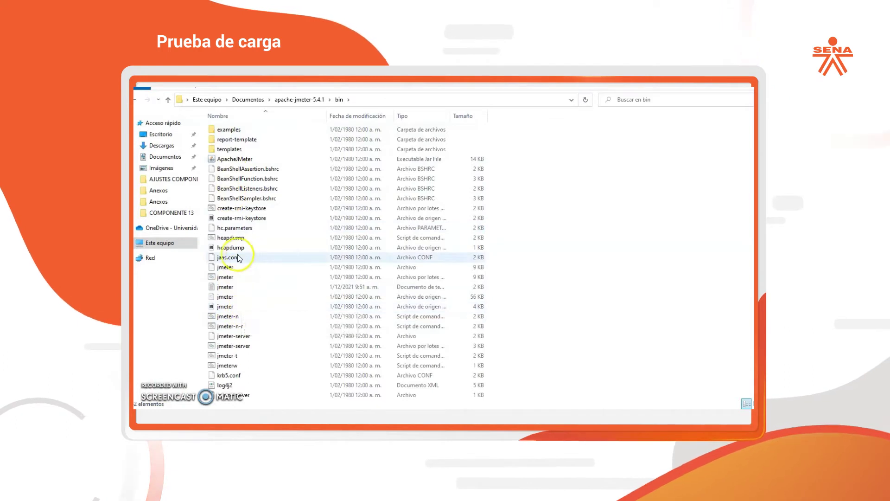
double_click(229, 278)
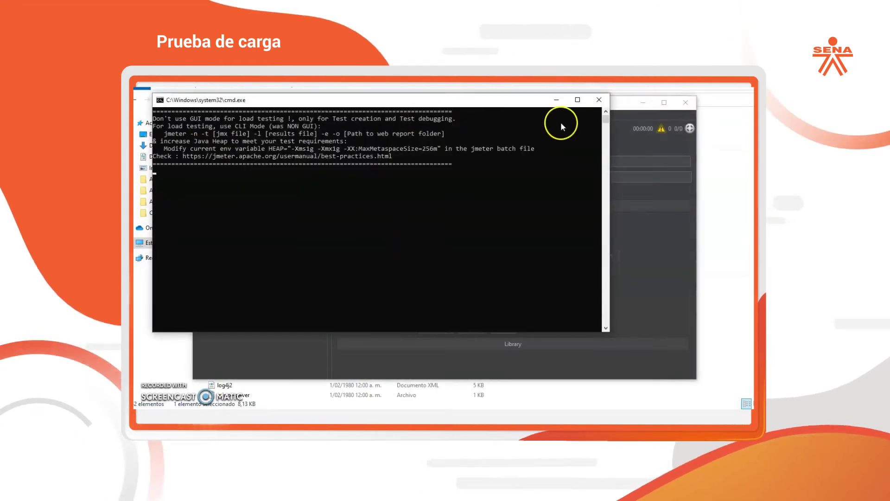
click(626, 103)
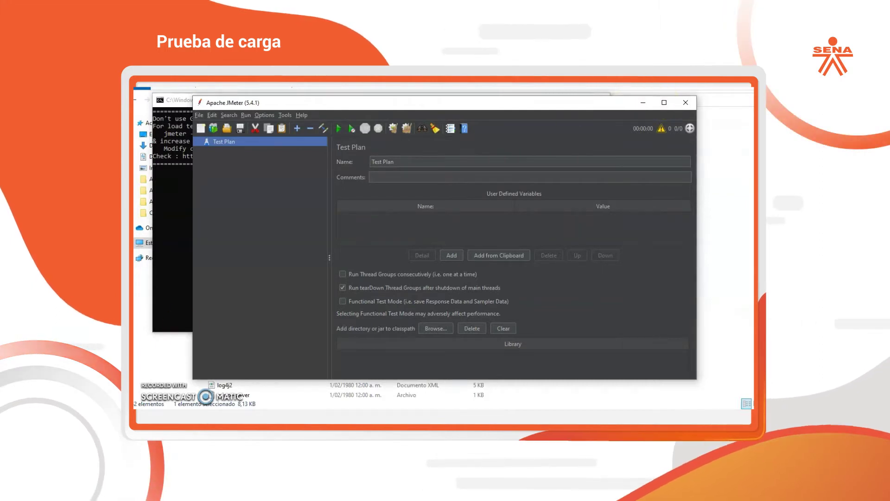
key(super+Up)
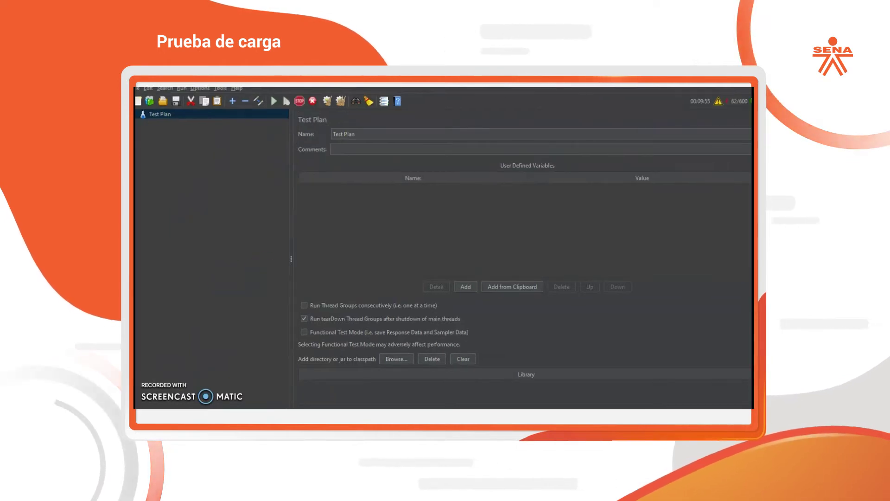
Add a Thread Group to the Test Plan.
click(161, 115)
right_click(161, 113)
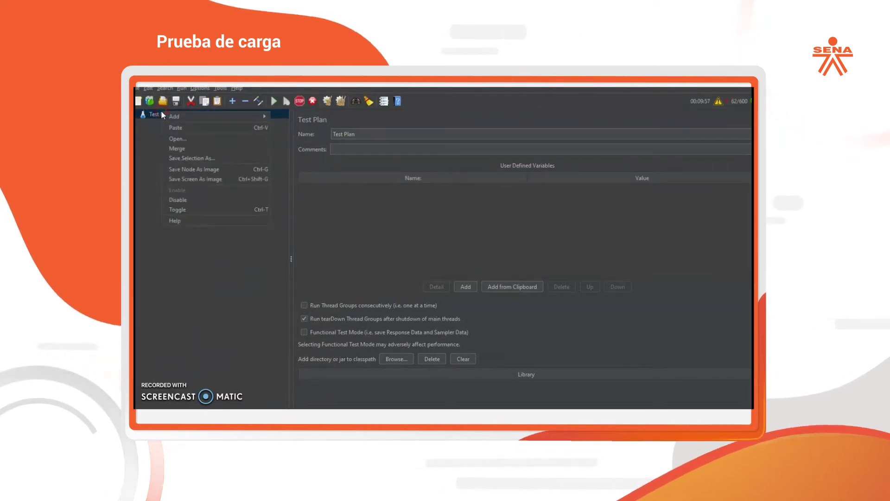
mouse_move(175, 117)
mouse_move(297, 118)
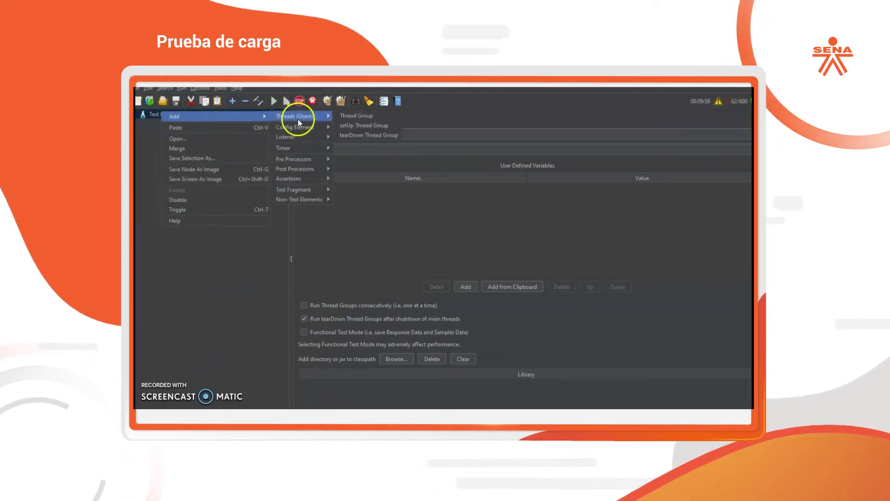
click(362, 119)
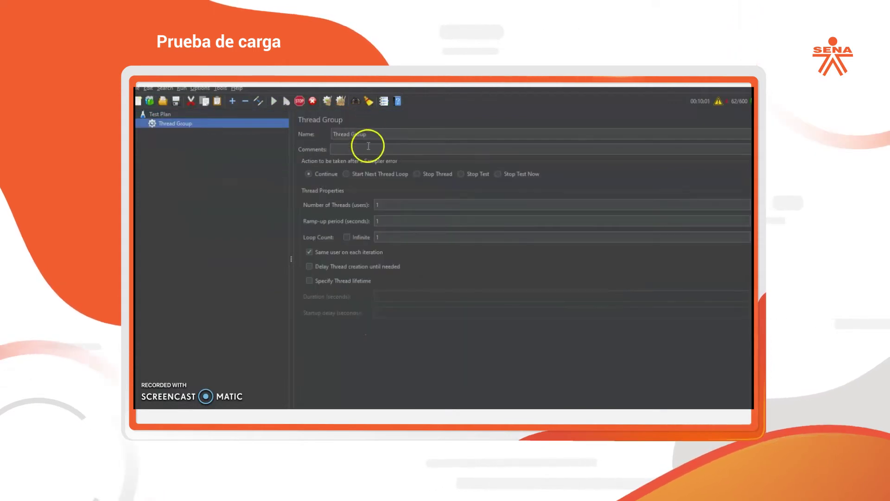
Change the Thread Group's name to Pruebas.
drag(377, 133, 333, 133)
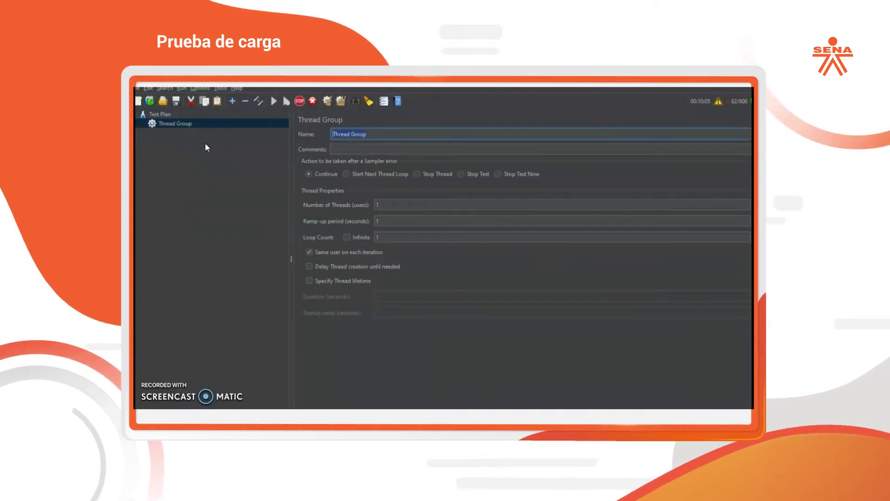
text(P)
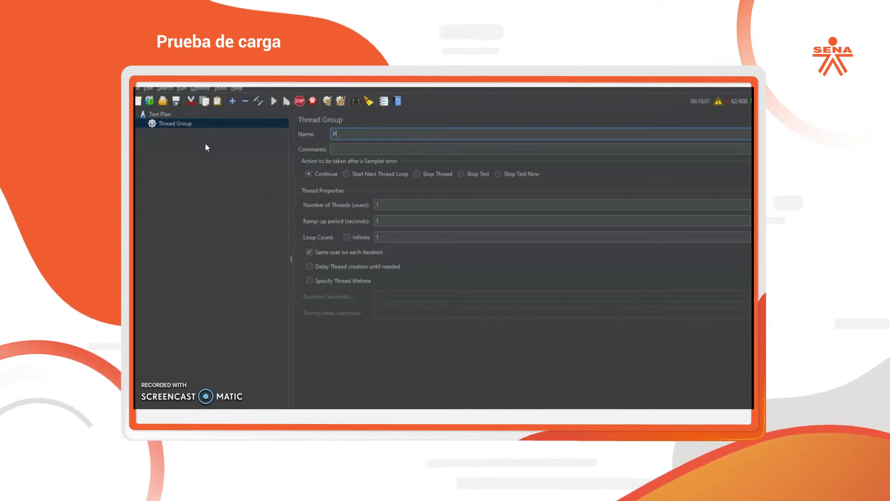
text(ruebas)
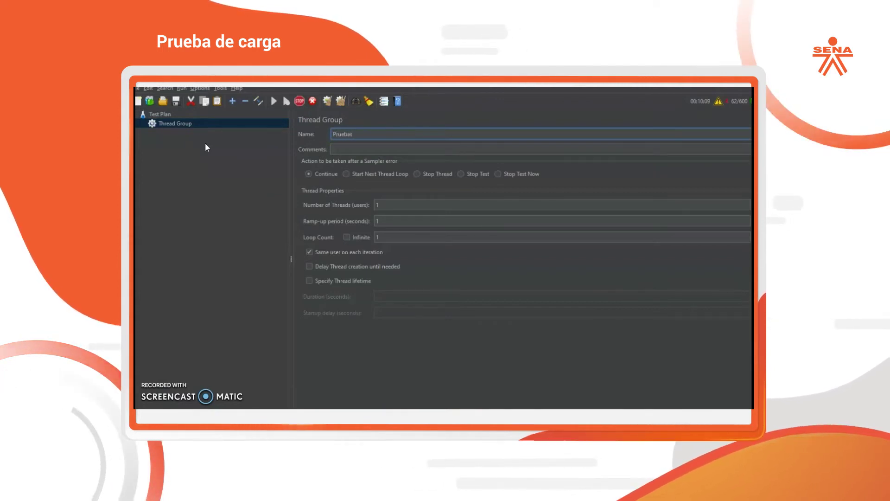
Set the thread group's number of threads to 600 users and its ramp-up period to 10 seconds.
click(365, 204)
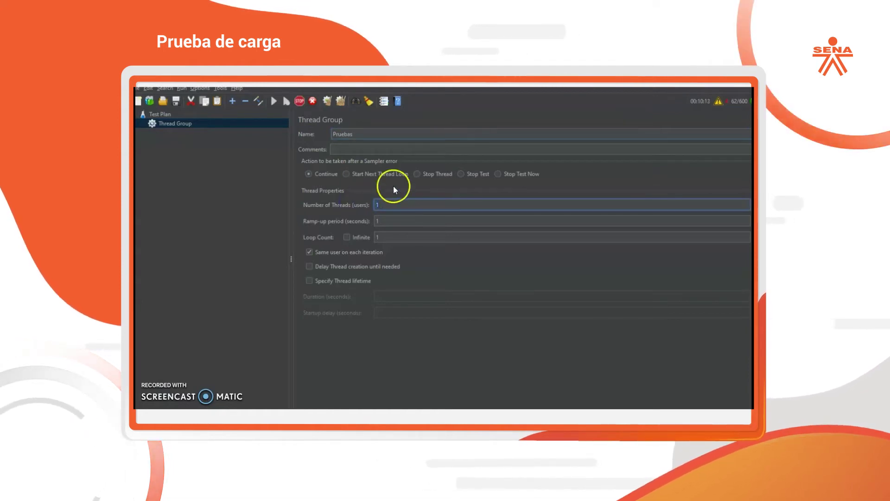
text(600)
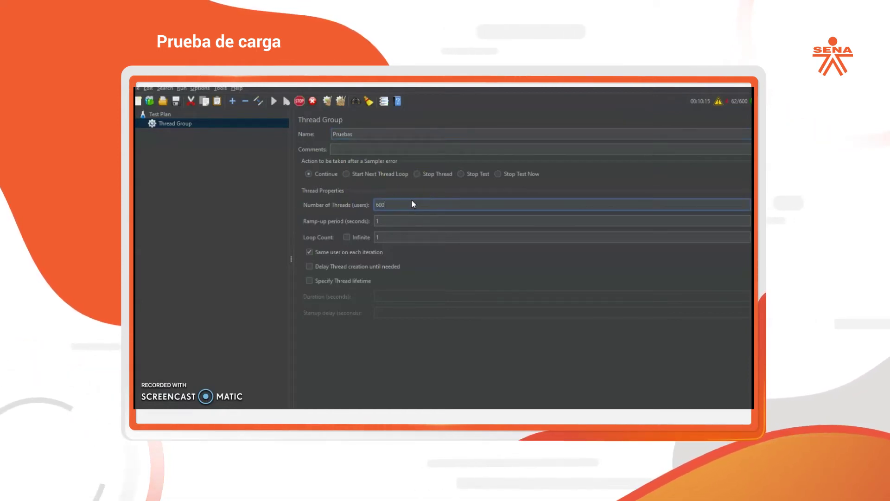
click(370, 220)
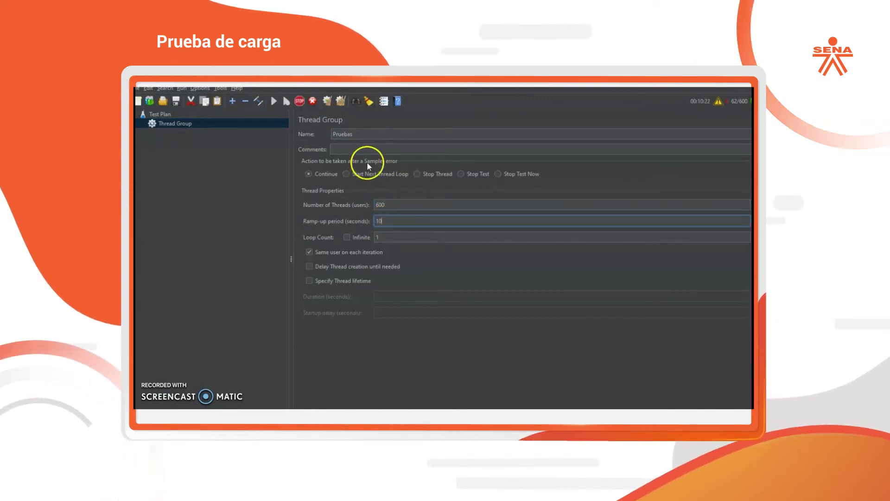
click(193, 124)
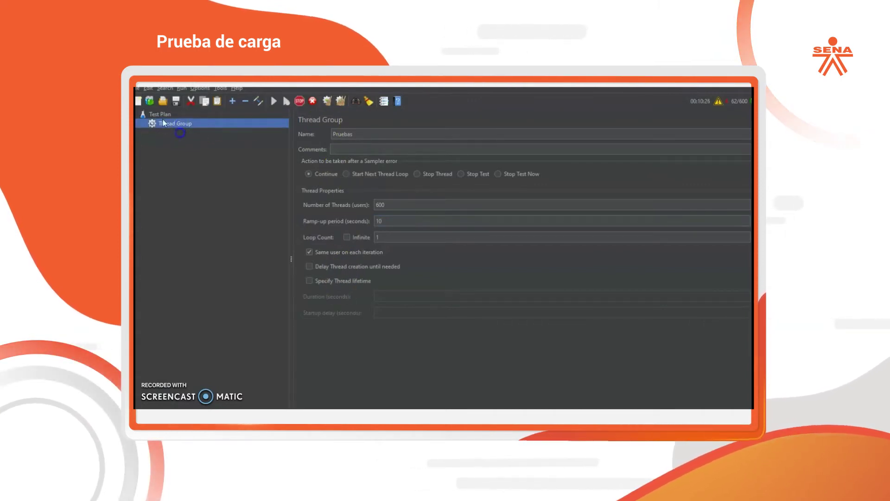
Add an HTTP Request sampler to the Pruebas thread group.
click(160, 114)
click(168, 124)
right_click(170, 124)
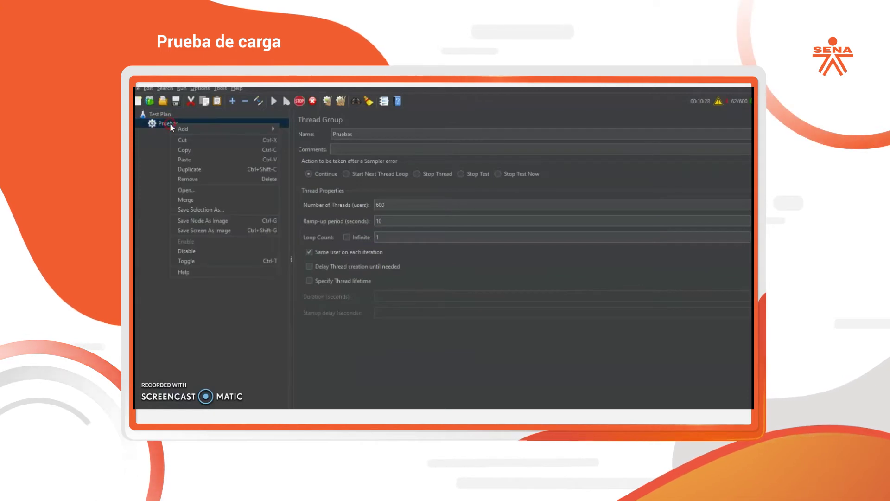
mouse_move(227, 131)
mouse_move(311, 128)
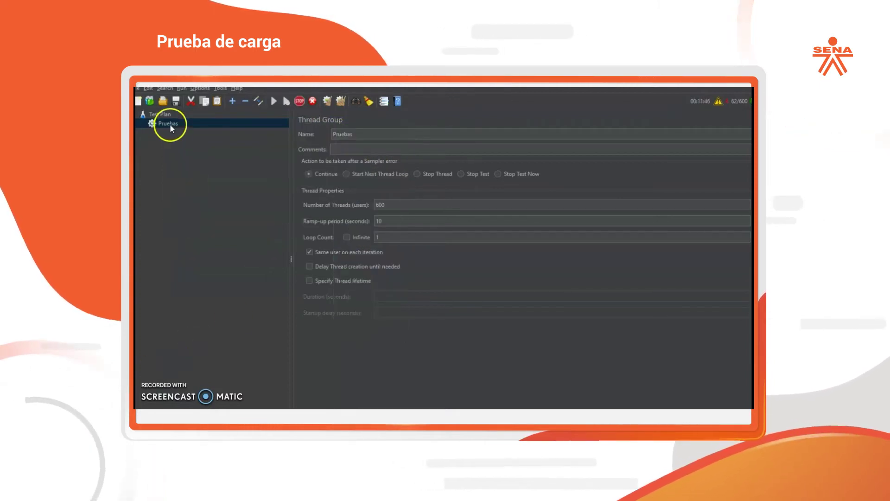
right_click(170, 122)
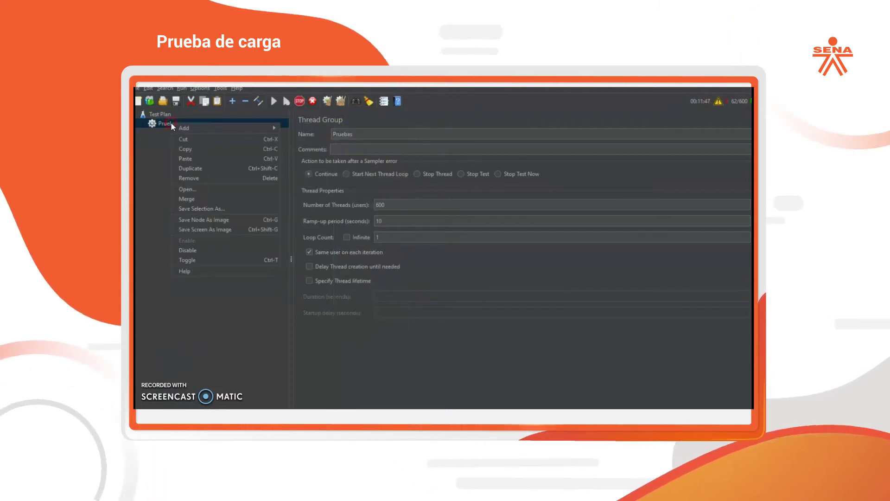
mouse_move(182, 128)
click(285, 129)
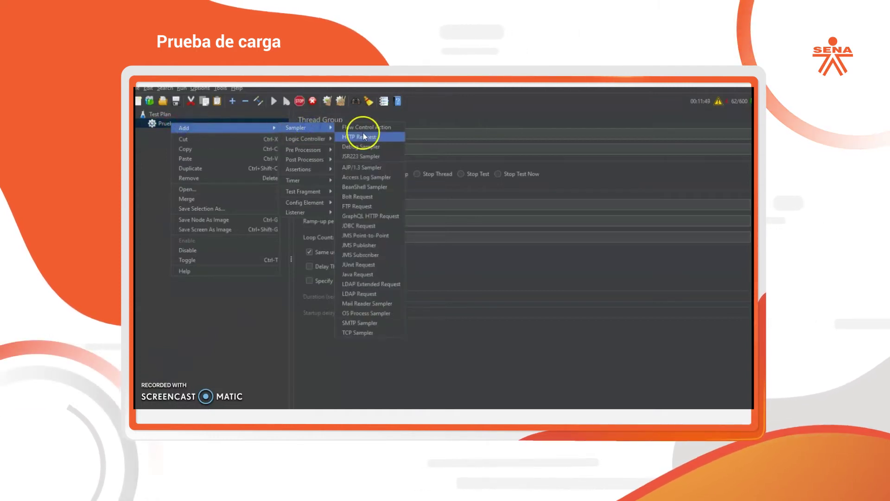
click(367, 138)
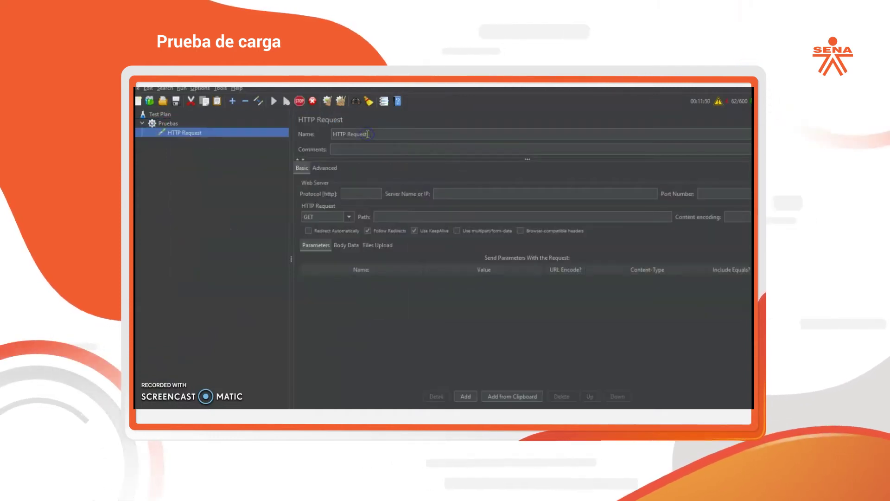
click(454, 193)
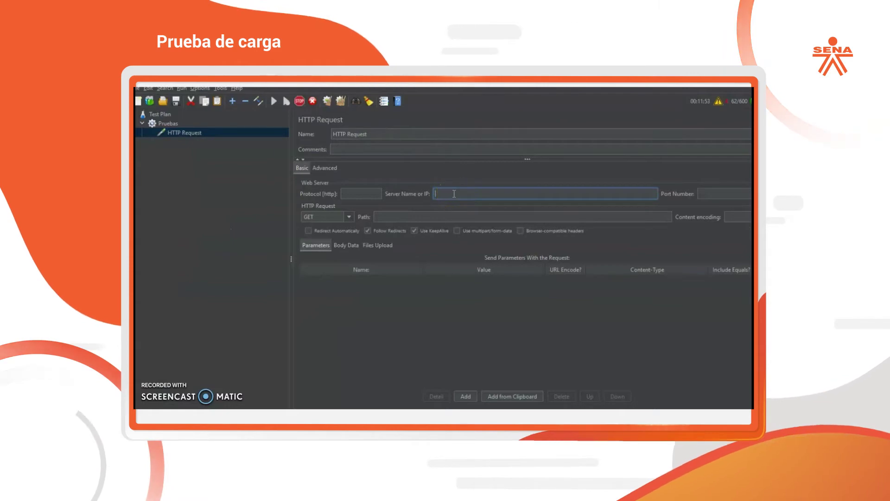
text(http://sipizza.com/)
click(465, 197)
key(BackSpace)
key(BackSpace)
key(BackSpace)
key(BackSpace)
key(BackSpace)
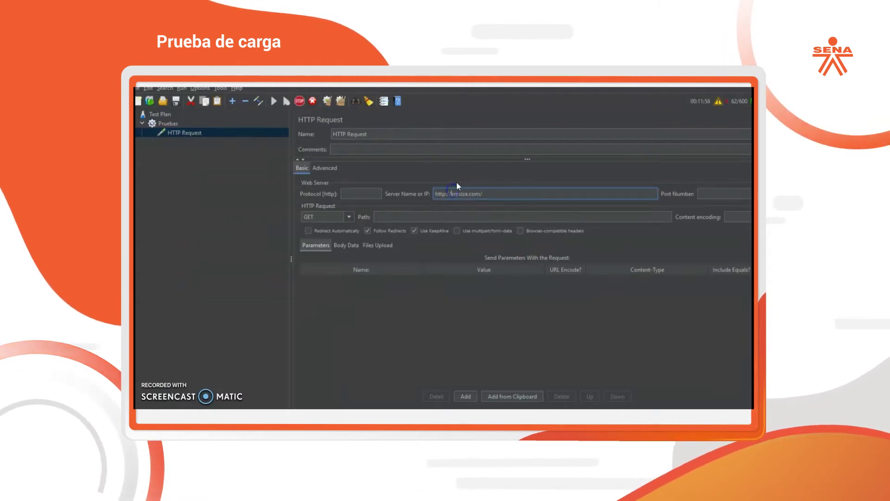
key(BackSpace)
key(BackSpace)
key(BackSpace)
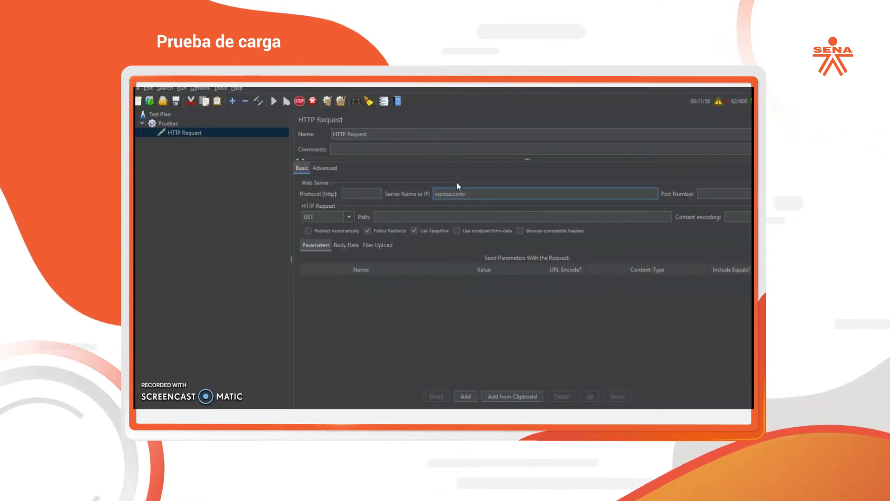
Set the HTTP Request's protocol to http and its path to /.
click(330, 200)
click(358, 191)
text(h)
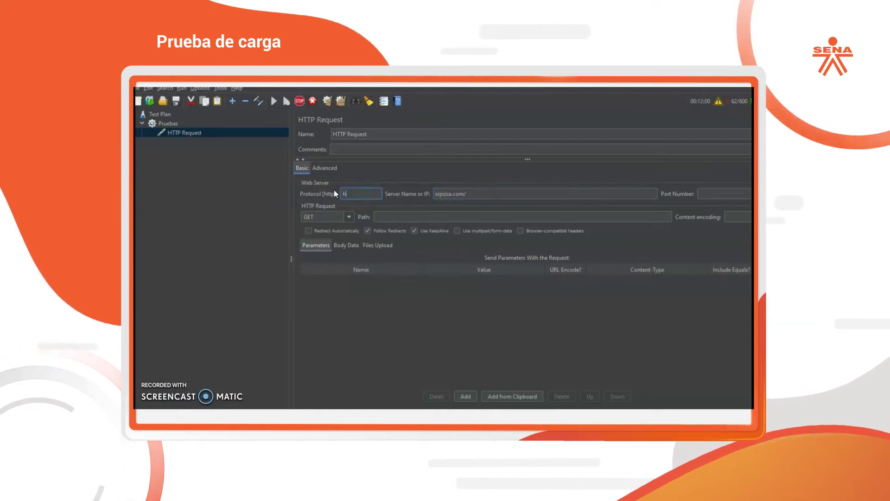
text(ttp)
click(391, 215)
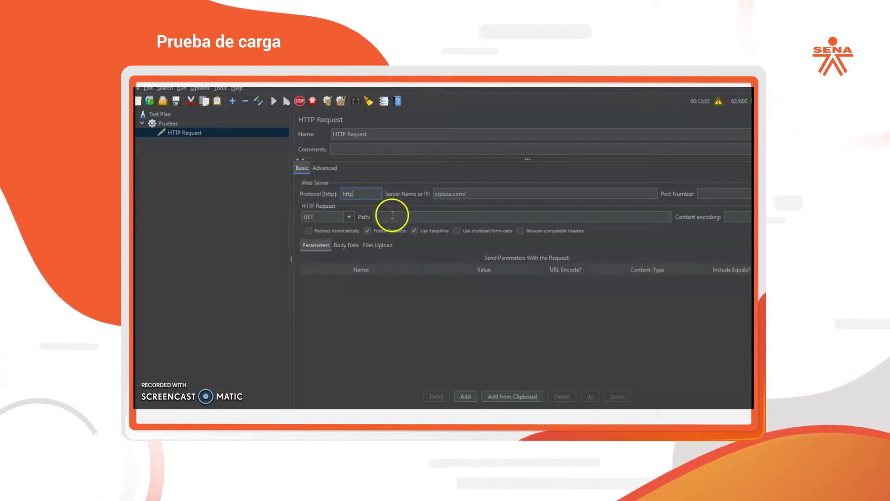
text(/)
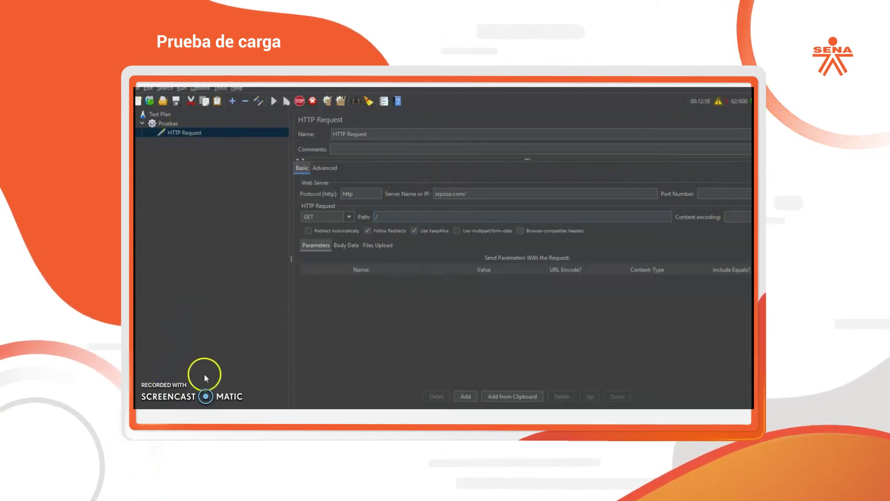
Set the HTTP Request's connect and response timeouts to 1000 milliseconds each, and return to its basic settings.
click(320, 168)
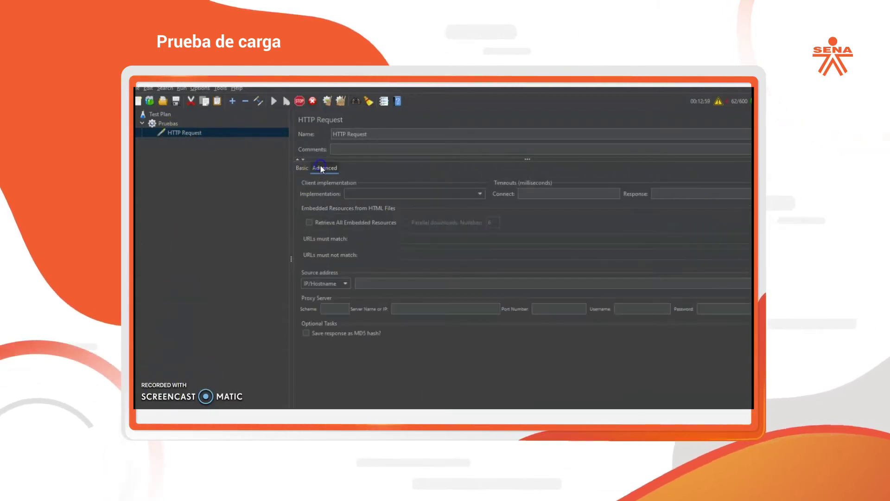
click(530, 193)
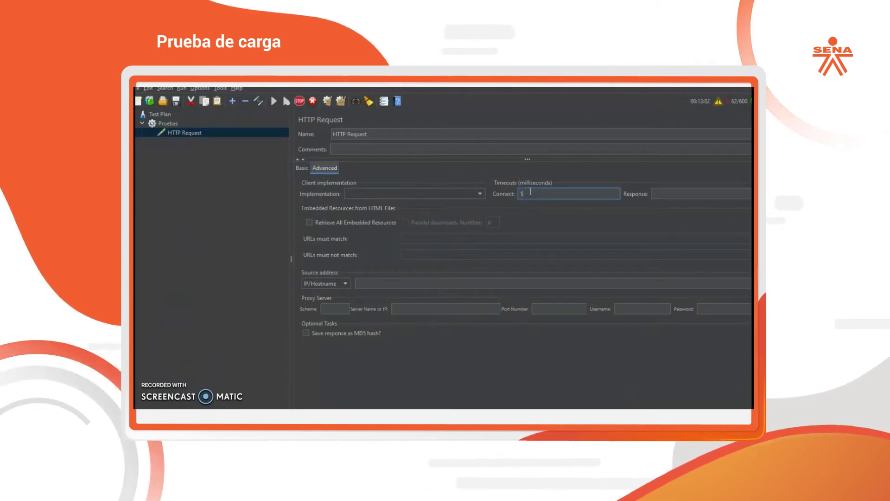
text(1)
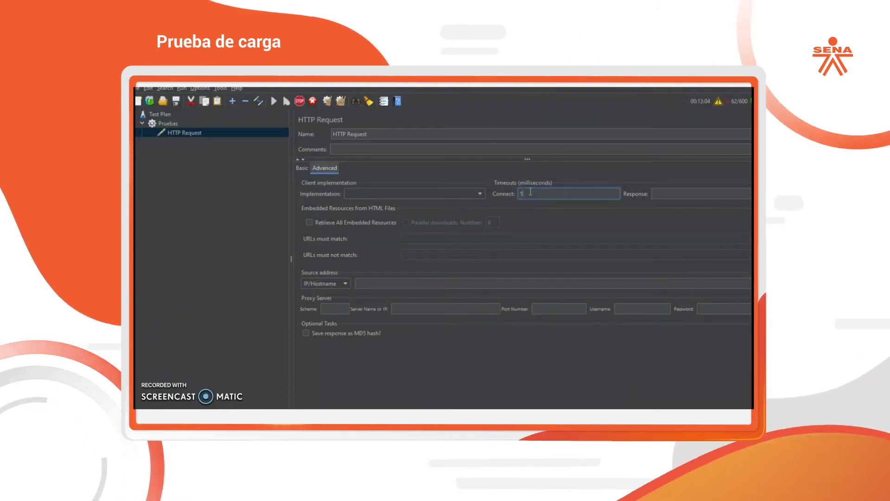
text(000)
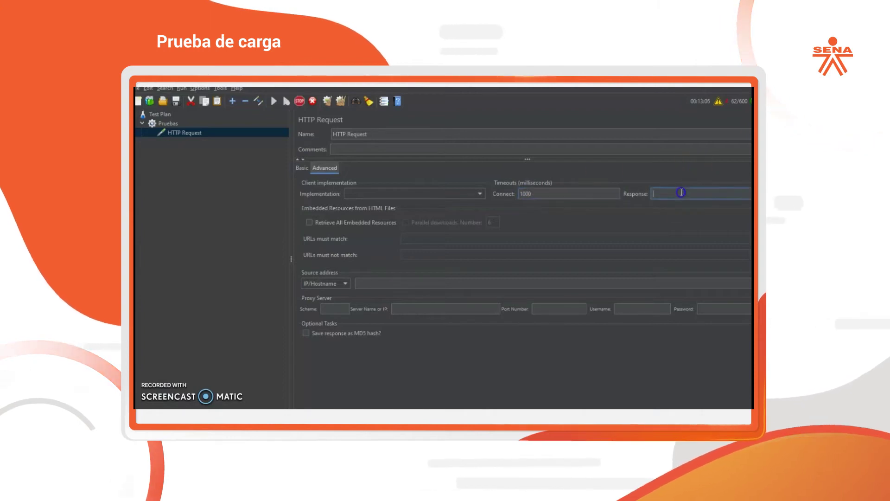
click(682, 192)
text(1000)
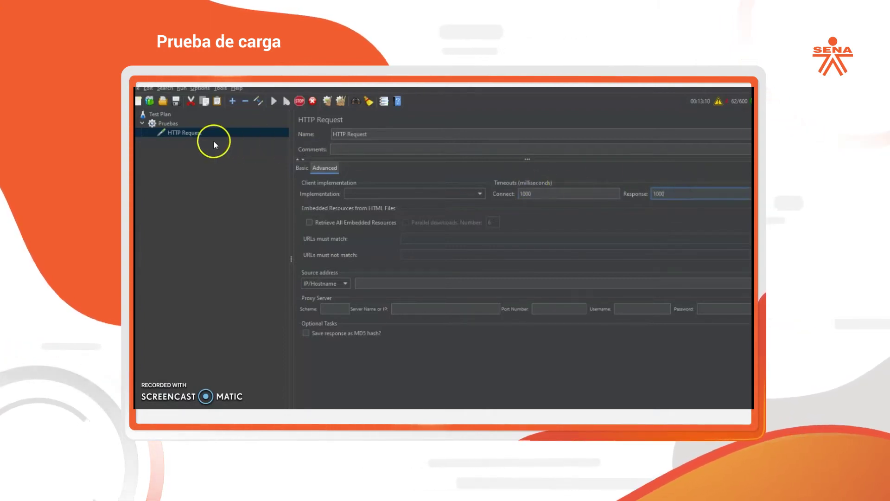
click(302, 167)
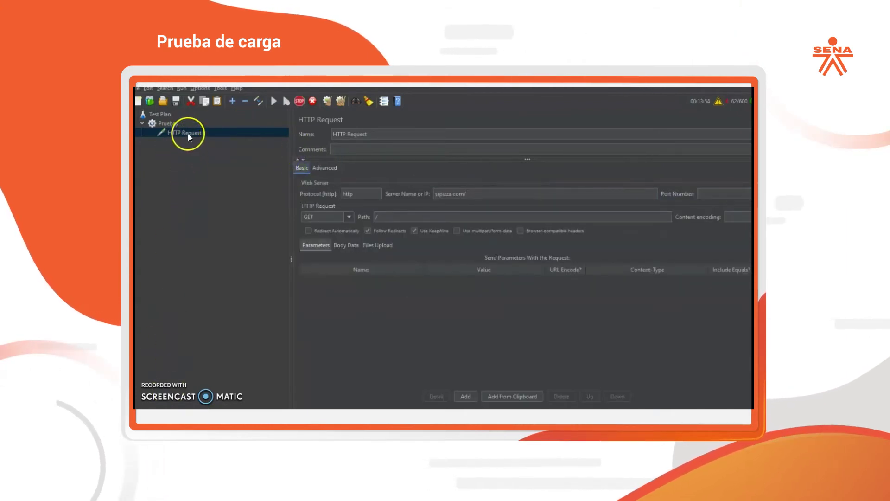
Add a View Results Tree listener to the HTTP Request.
click(187, 132)
right_click(187, 132)
mouse_move(208, 135)
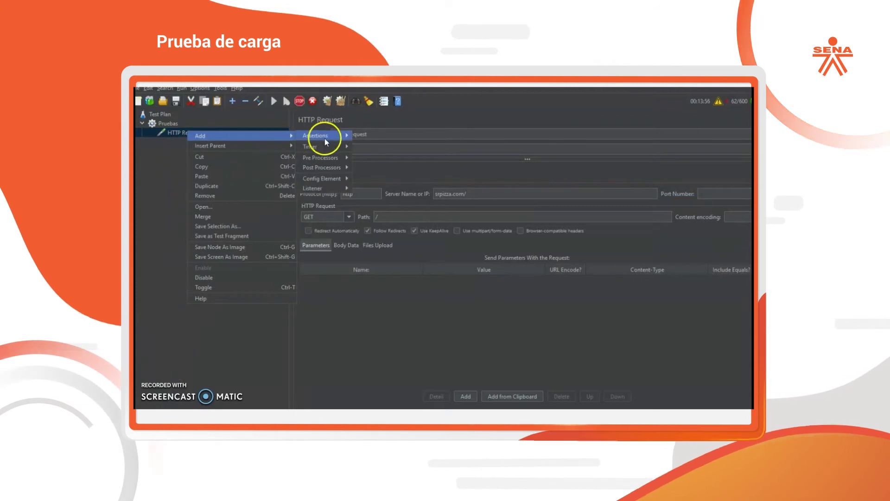
mouse_move(321, 189)
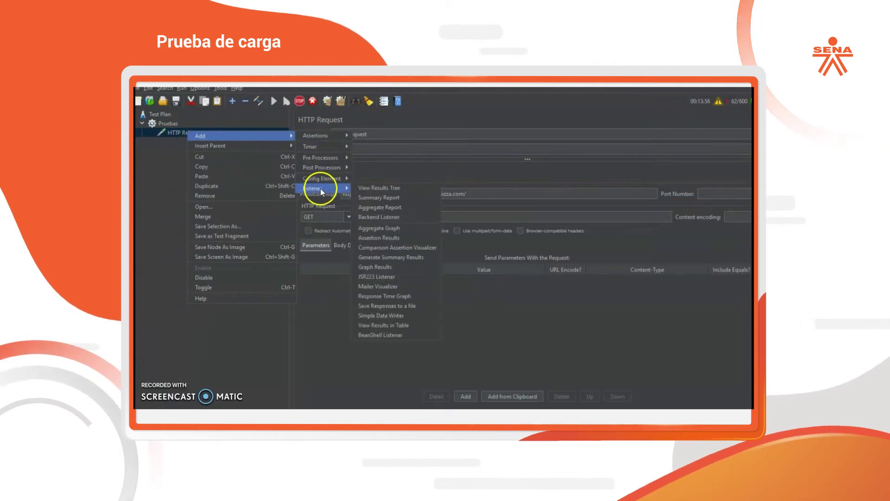
click(399, 187)
Add a Summary Report listener to the HTTP Request.
click(193, 134)
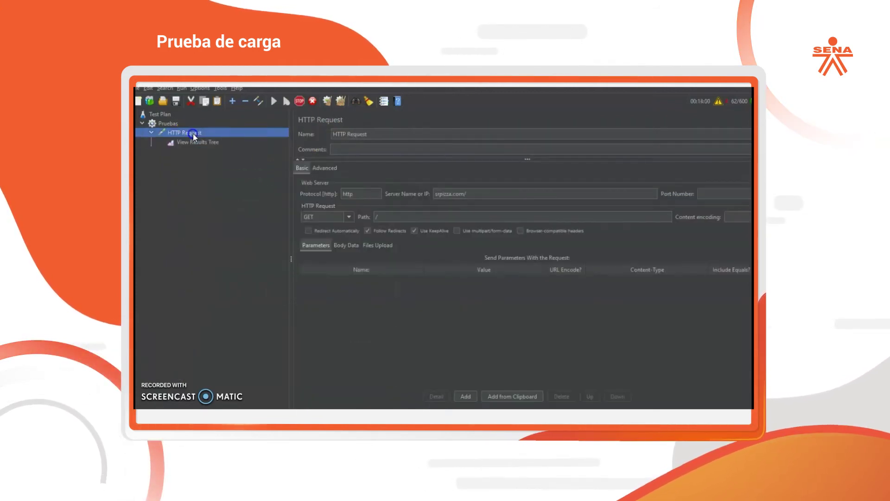
right_click(192, 133)
mouse_move(211, 137)
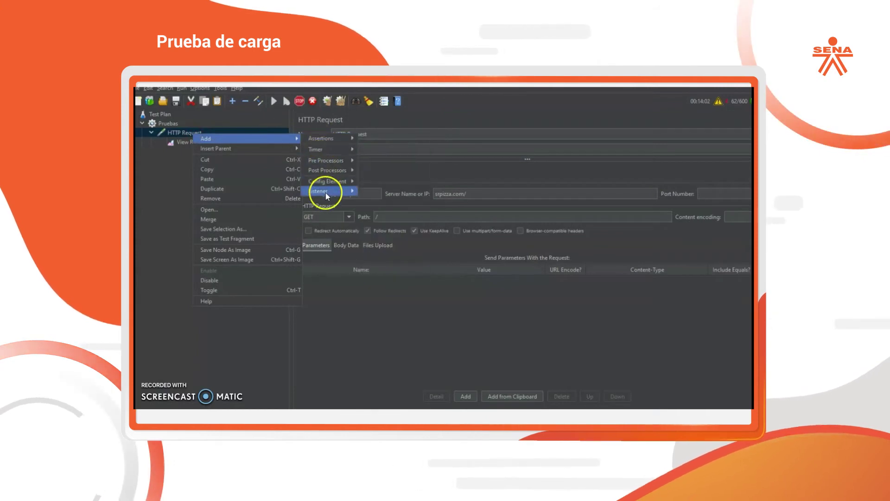
mouse_move(325, 191)
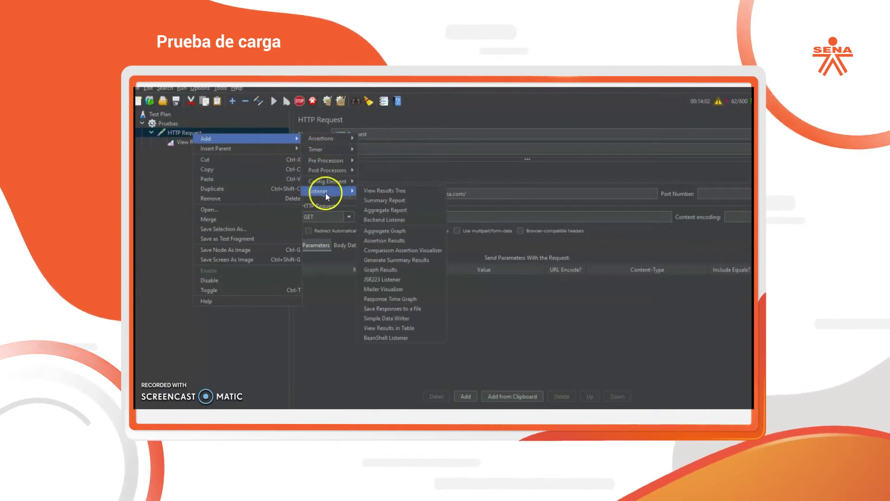
click(396, 199)
Run the load test without saving the test plan first.
click(199, 140)
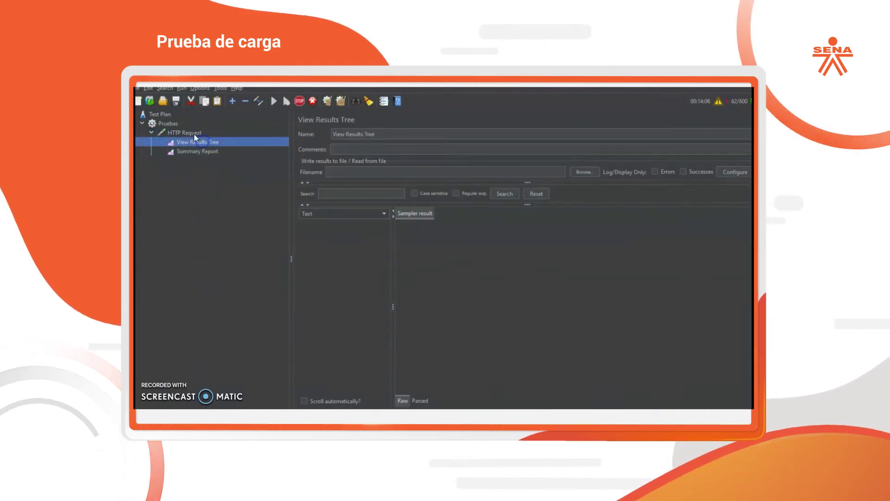
click(193, 134)
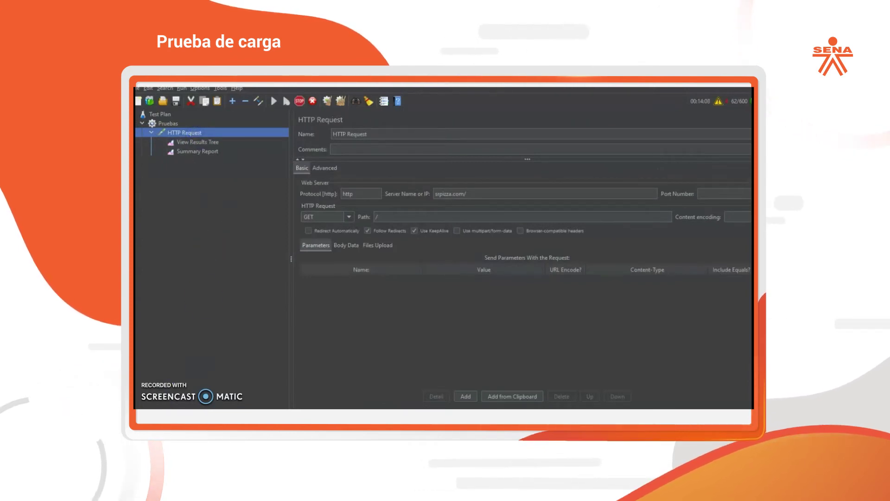
click(274, 101)
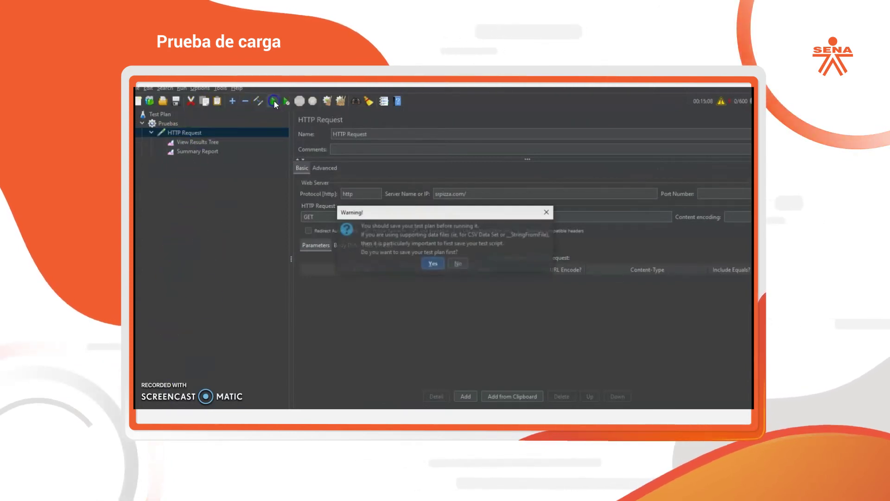
click(459, 264)
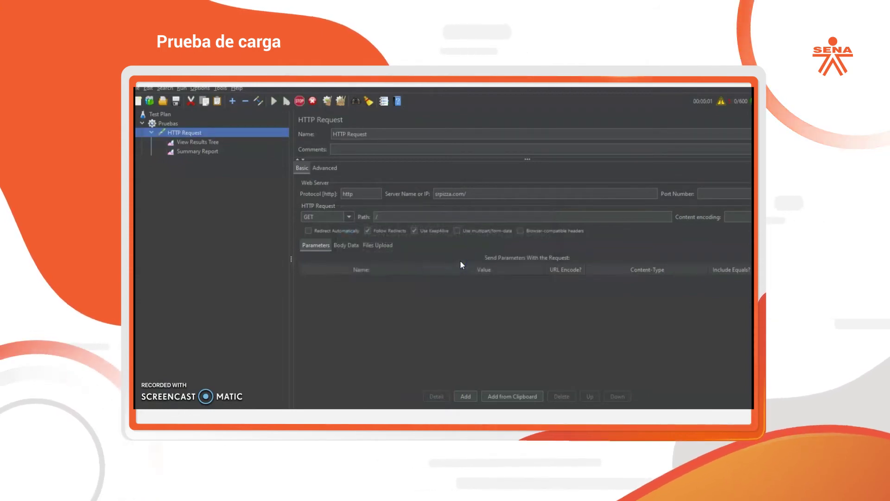
Examine the request results in the View Results Tree and the statistics in the Summary Report.
click(204, 143)
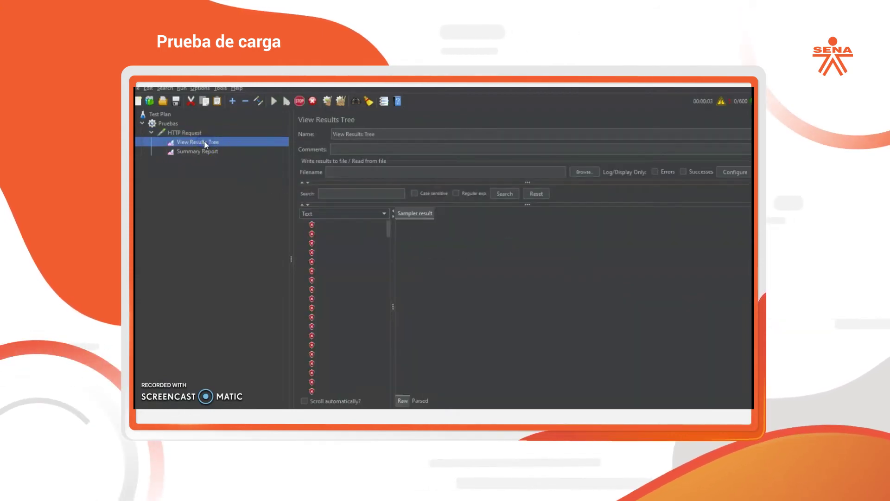
scroll(335, 264, down, 5)
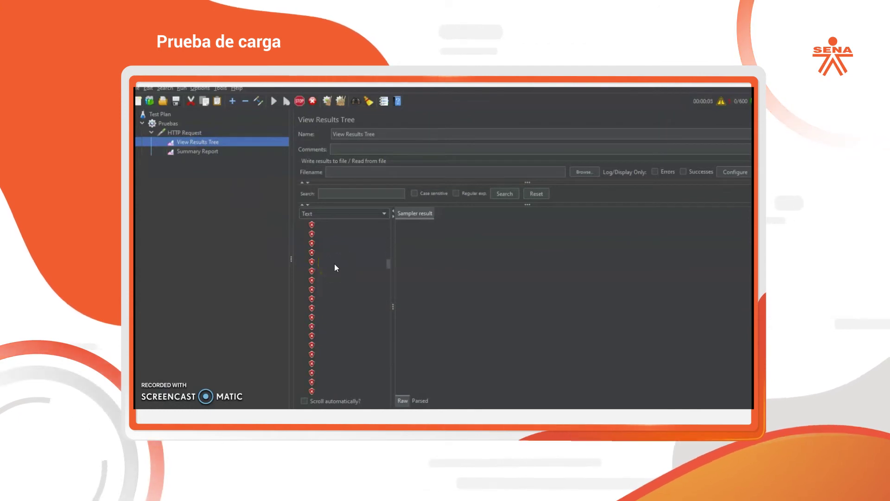
scroll(345, 267, up, 5)
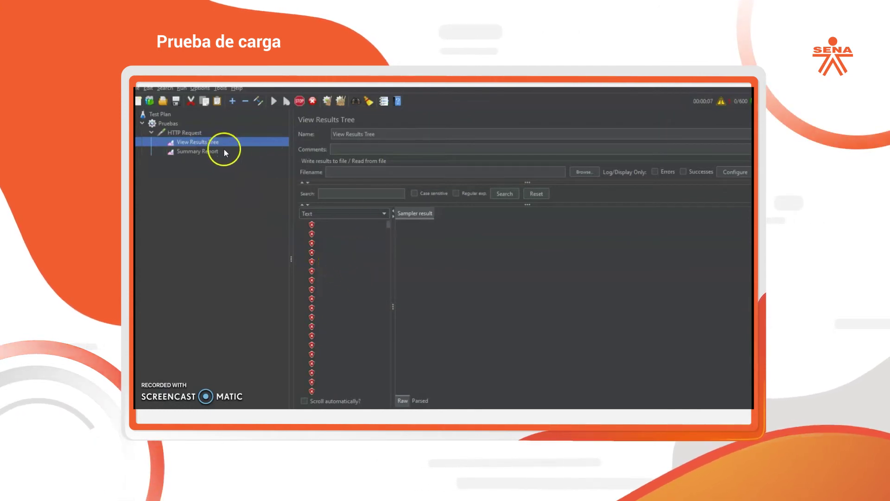
click(201, 152)
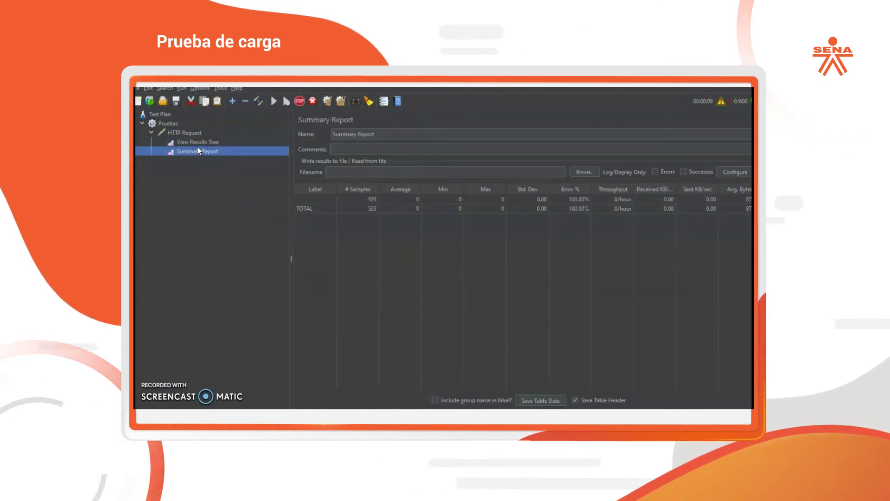
click(197, 142)
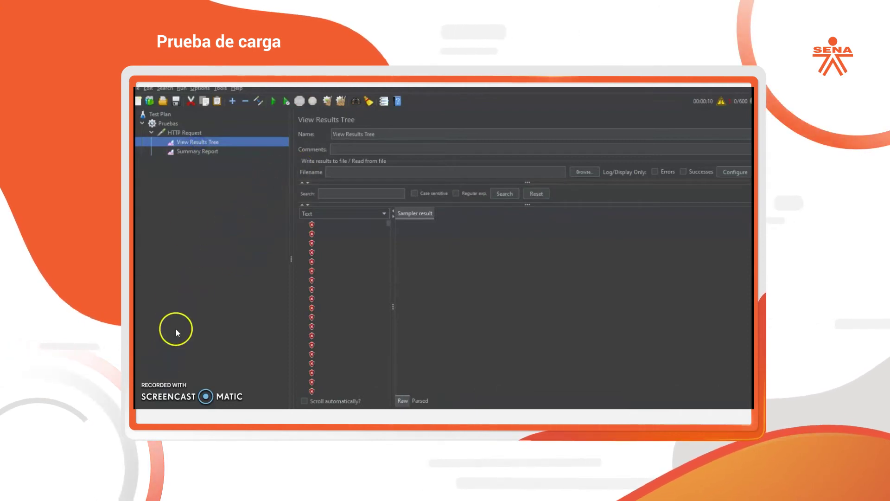
Run the load test again from the HTTP Request without saving the plan, and show its View Results Tree.
click(190, 135)
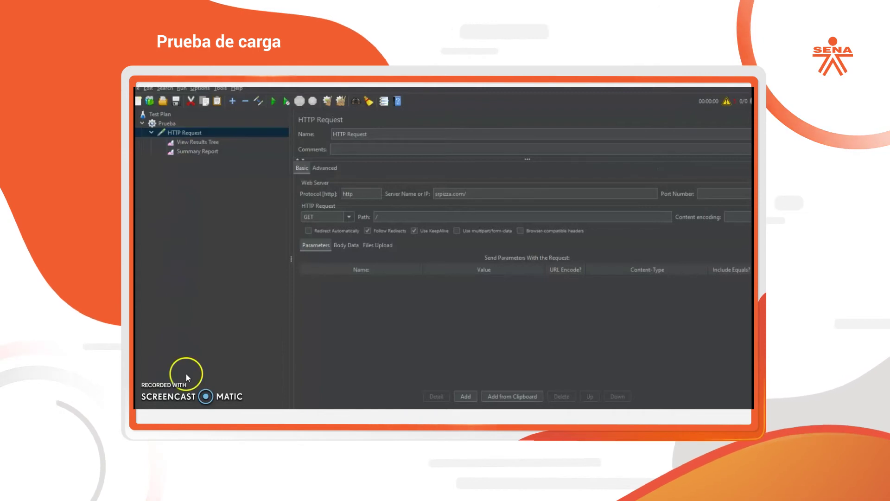
click(187, 132)
click(272, 103)
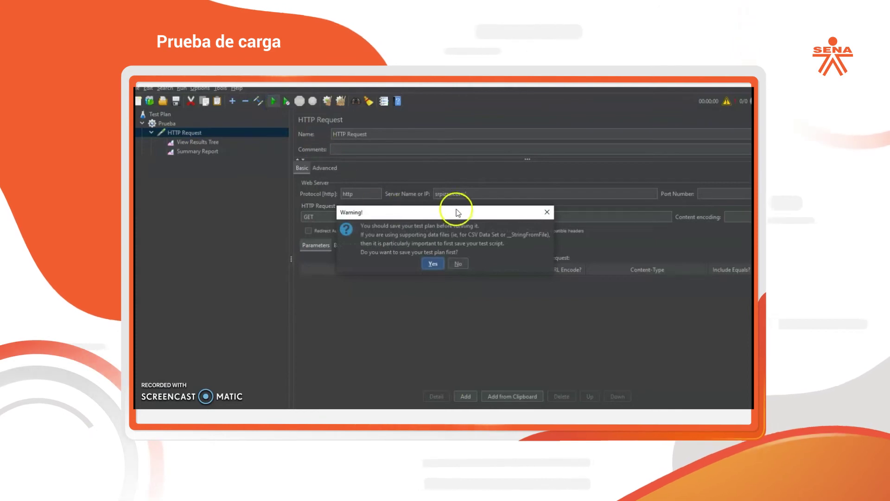
click(458, 263)
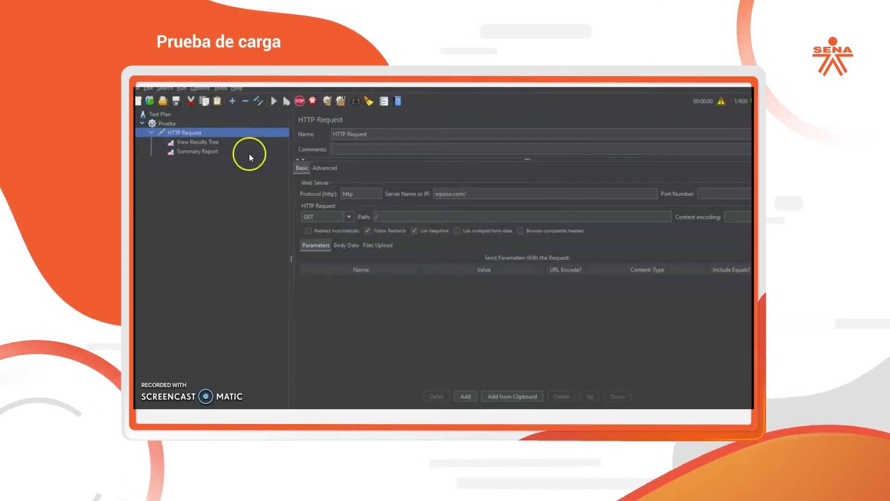
click(201, 142)
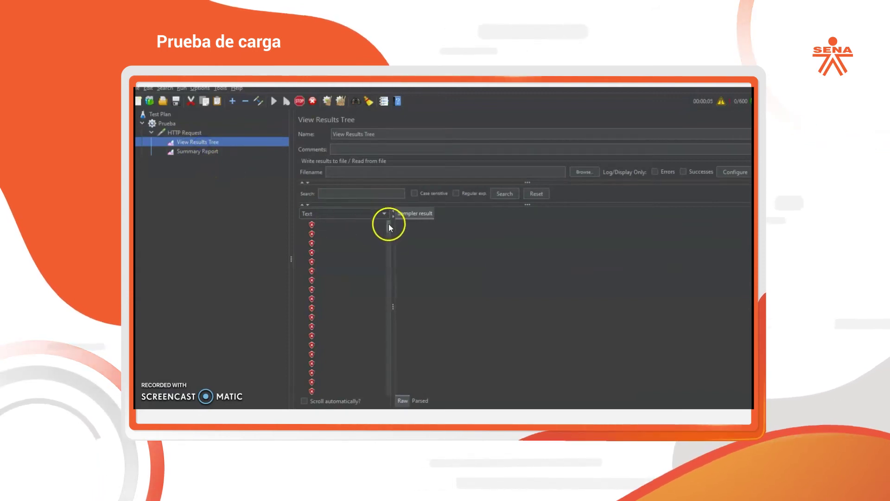
click(196, 153)
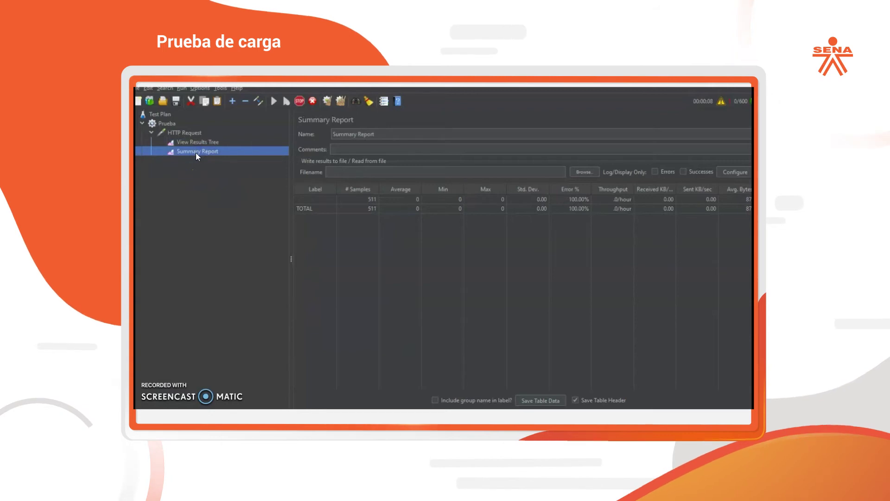
click(184, 133)
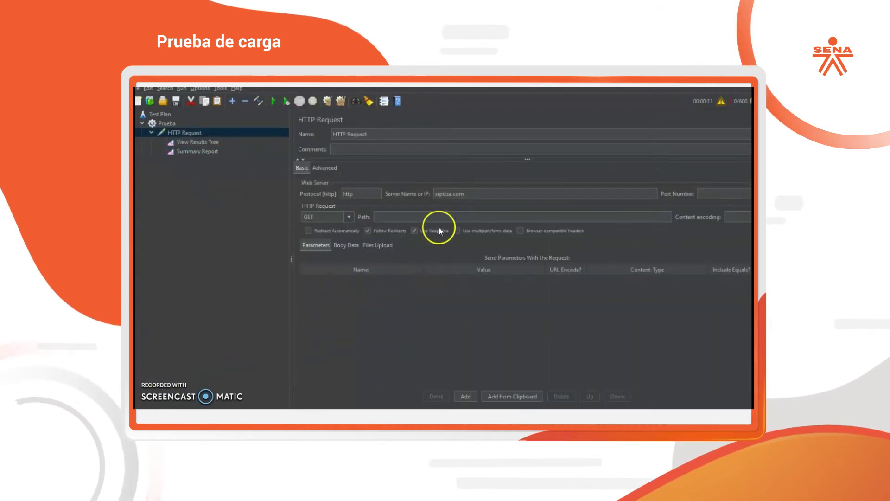
drag(466, 195, 432, 194)
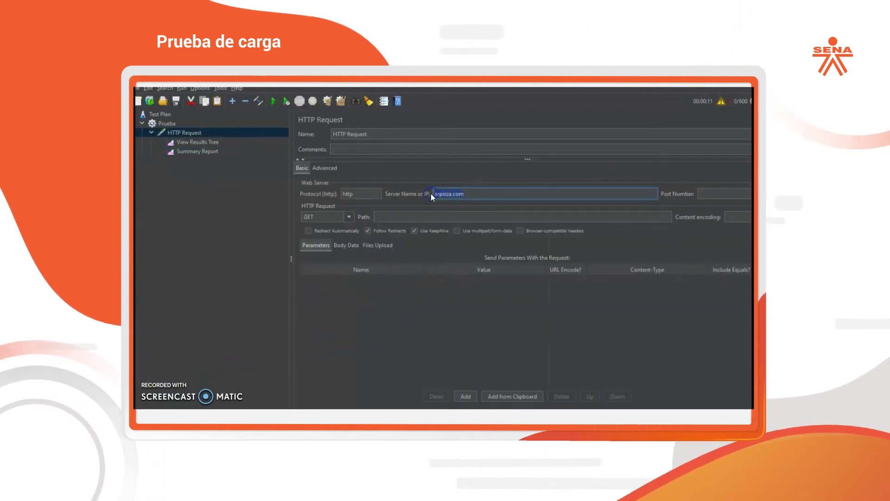
text(hotelelrecuerdo.com)
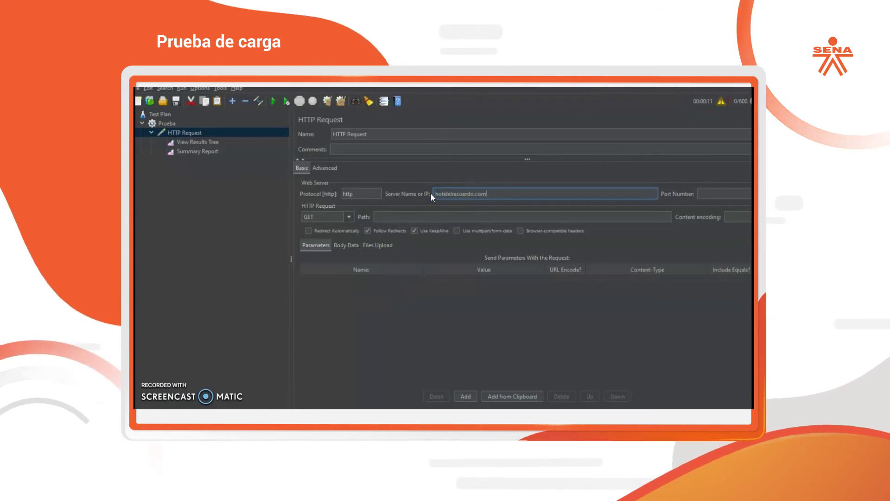
click(260, 134)
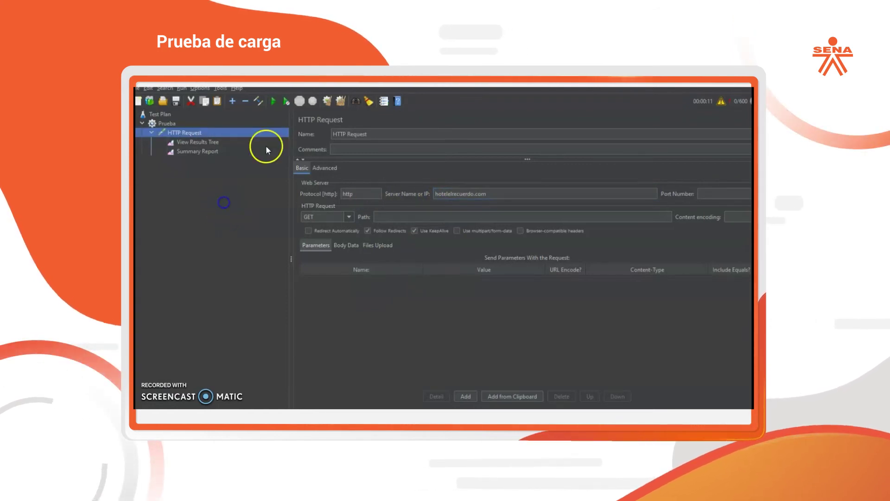
Run the load test against hotelelrecuerdo.com without saving the test plan first.
click(175, 101)
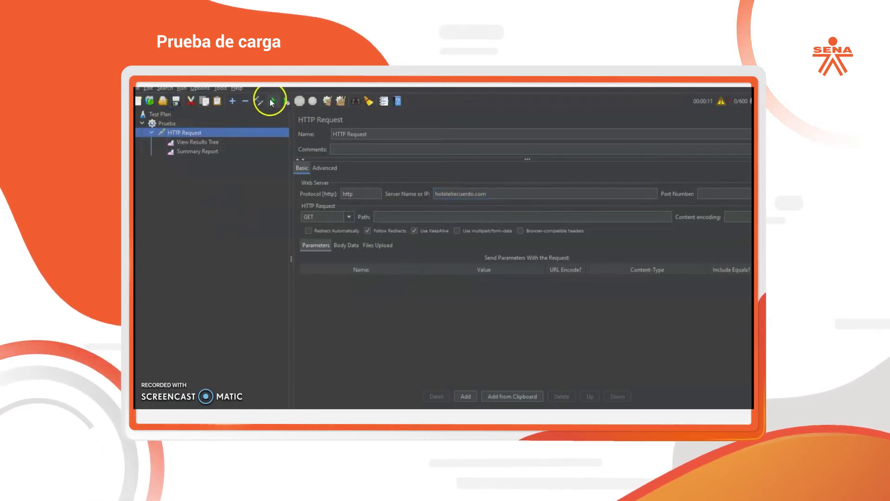
click(274, 101)
click(458, 264)
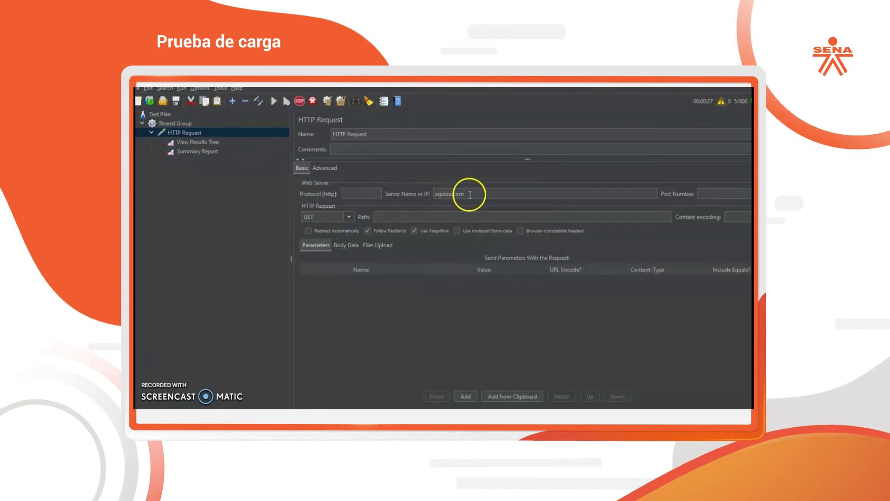
Re-enter srpizza.com as the server name of the HTTP Request in the Thread Group.
drag(465, 194, 436, 196)
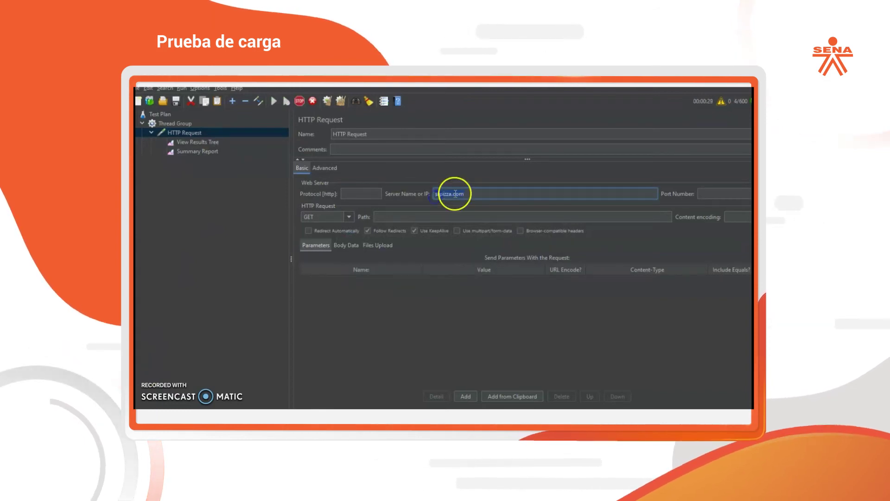
text(rpizza.com)
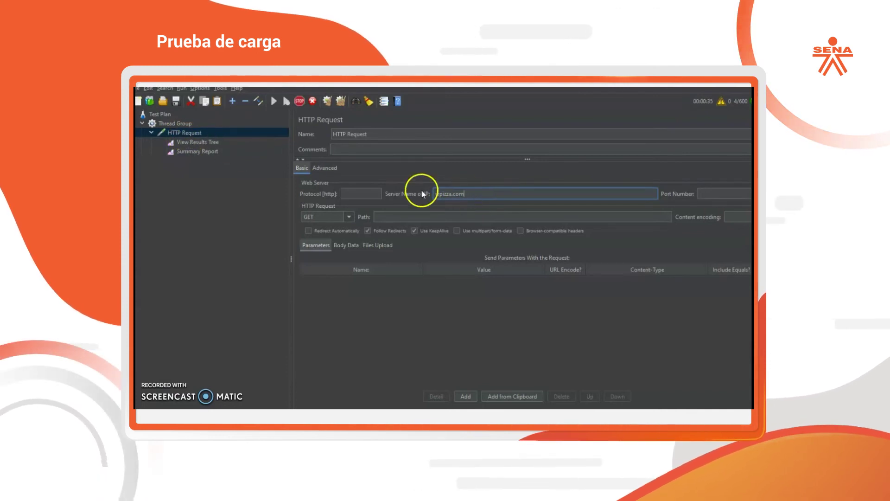
Examine the sampler results of the successful requests in the View Results Tree and the statistics in the Summary Report.
click(190, 142)
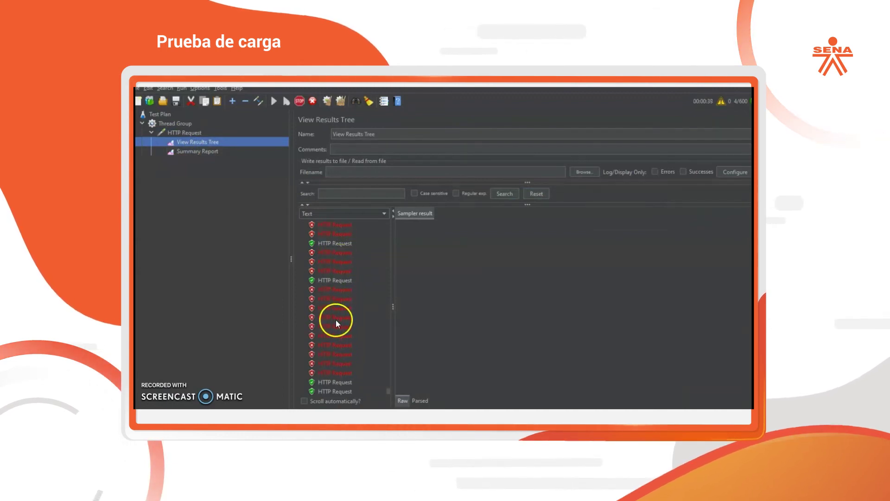
click(335, 243)
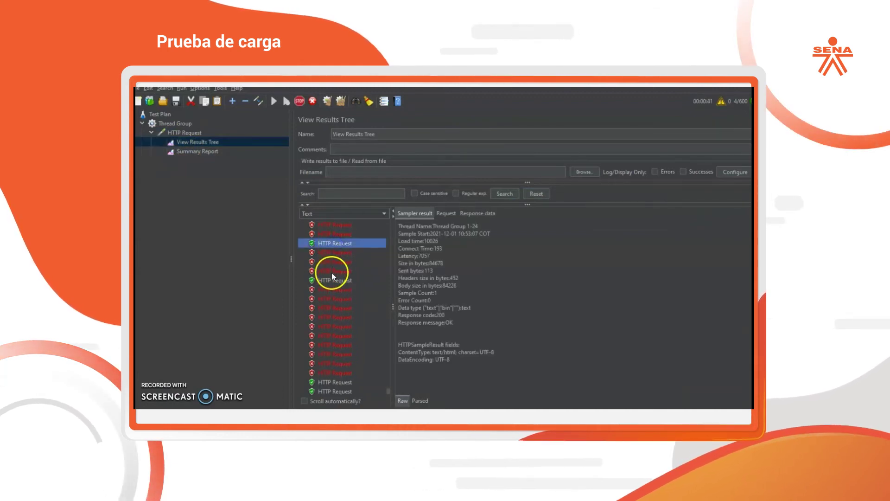
click(330, 279)
click(334, 242)
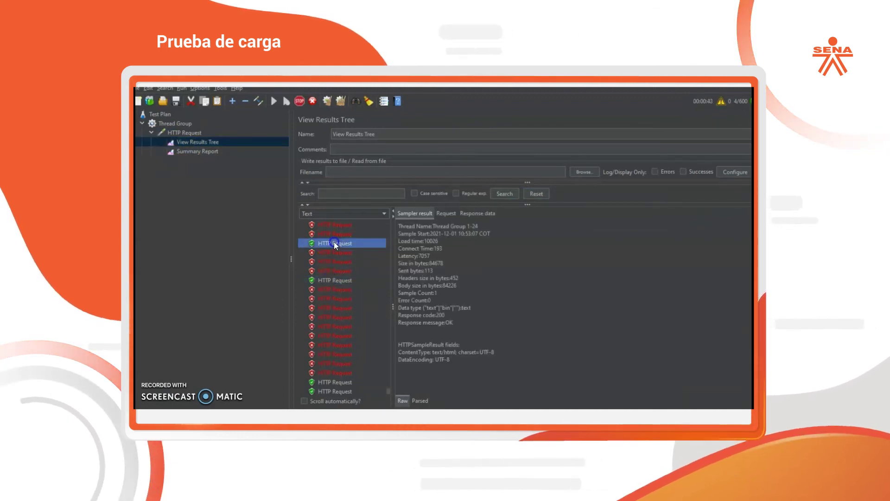
click(333, 279)
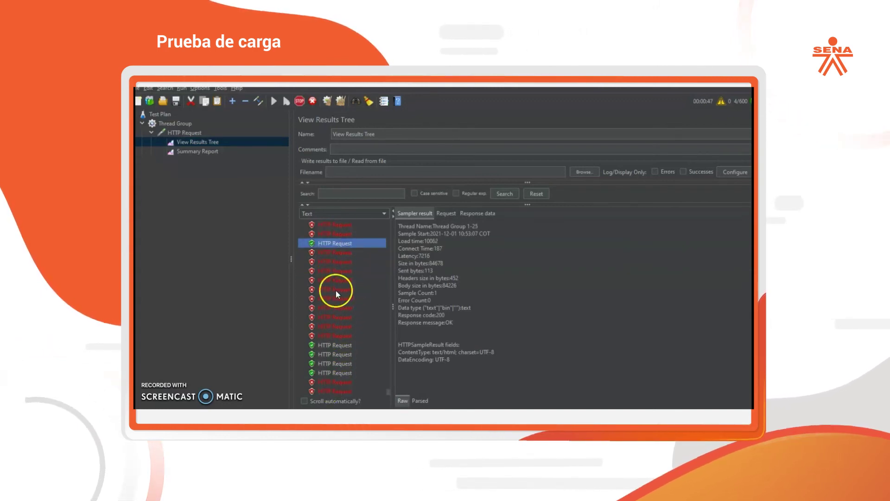
click(198, 151)
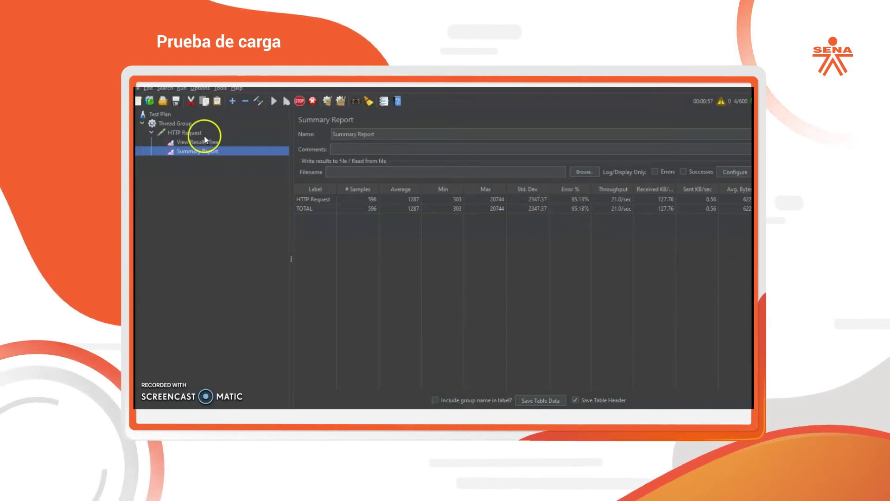
Set the Thread Group's number of threads to 10 users and stop the running test.
click(188, 134)
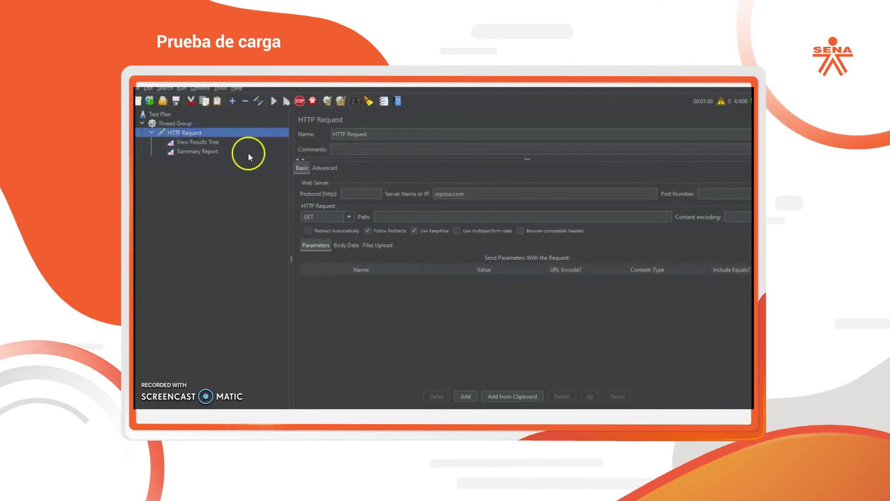
click(173, 123)
double_click(394, 207)
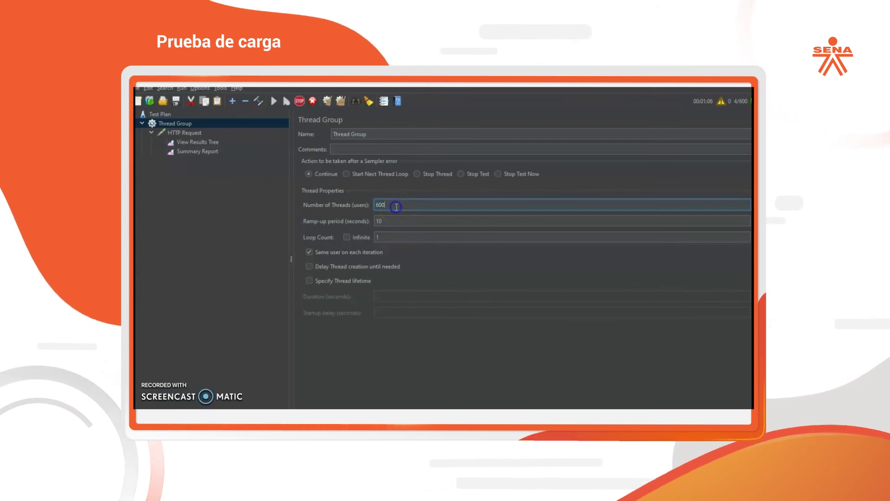
click(397, 207)
click(189, 146)
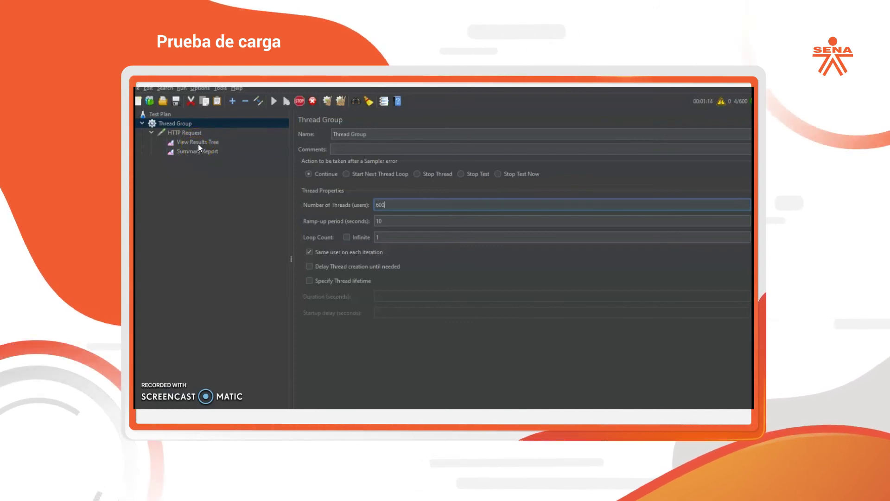
double_click(379, 204)
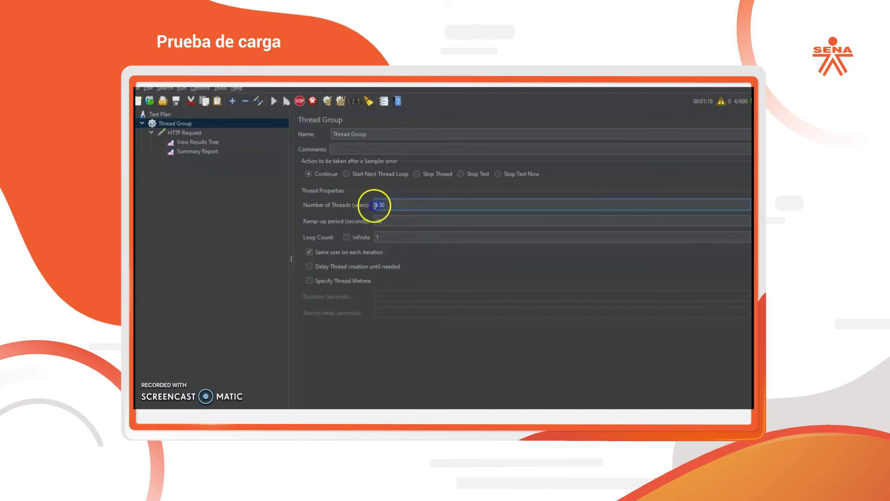
text(10)
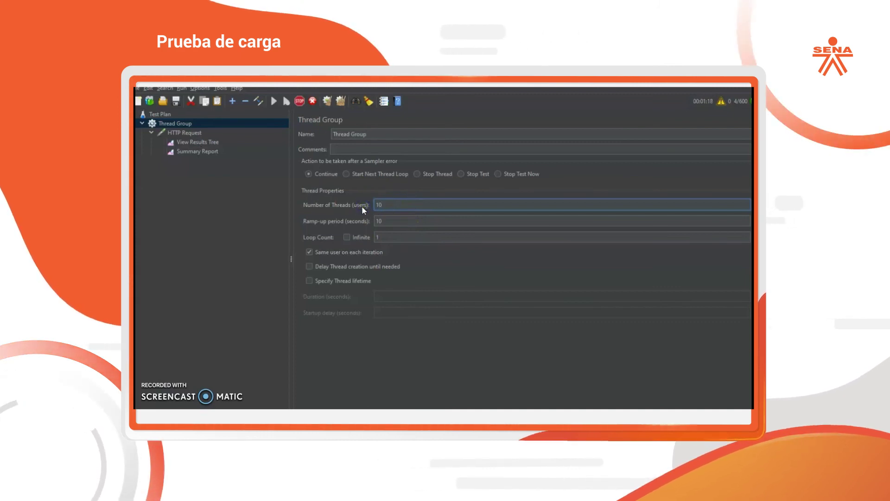
click(311, 102)
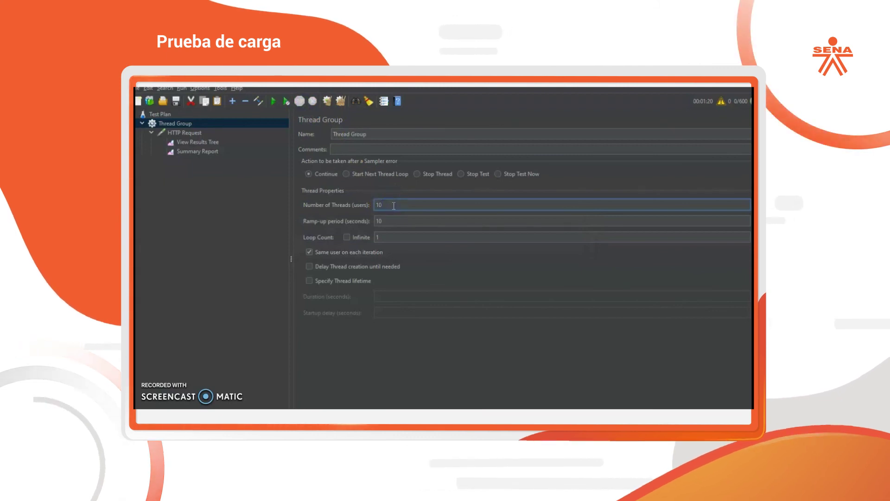
Run the 10-user test without saving the test plan, and show the View Results Tree.
click(272, 101)
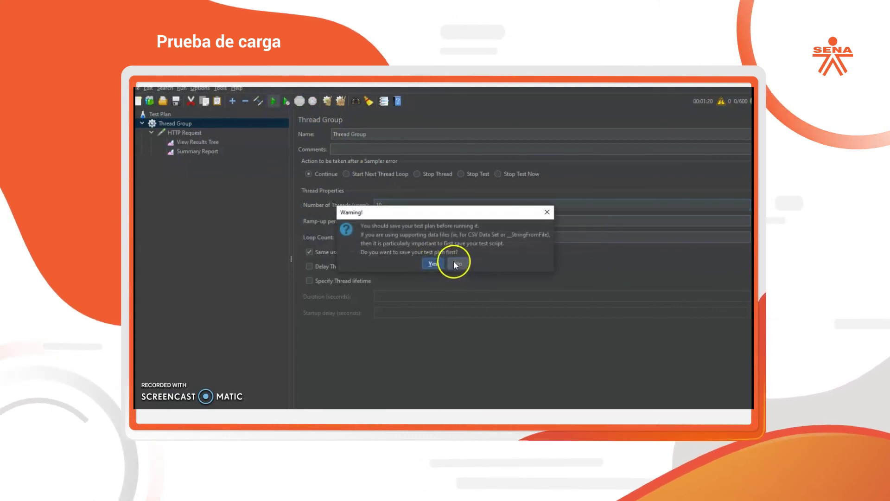
click(454, 262)
click(197, 141)
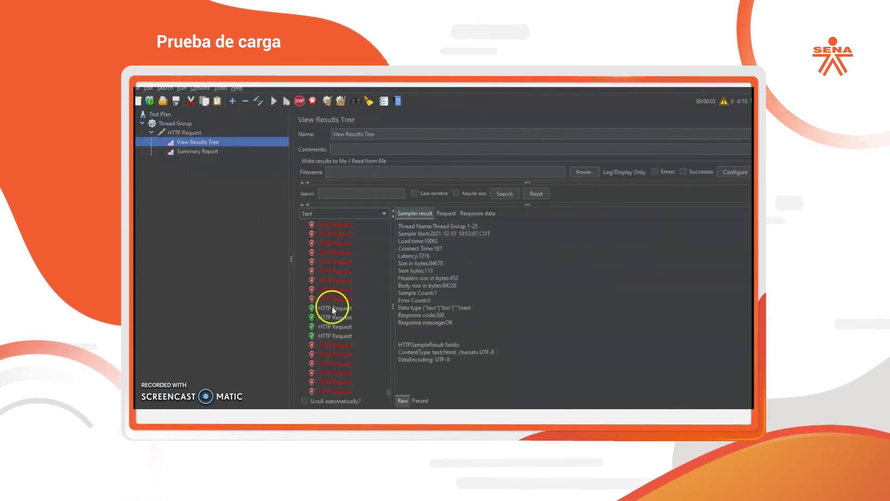
Examine the error percentages in the Summary Report and return to the View Results Tree.
click(209, 152)
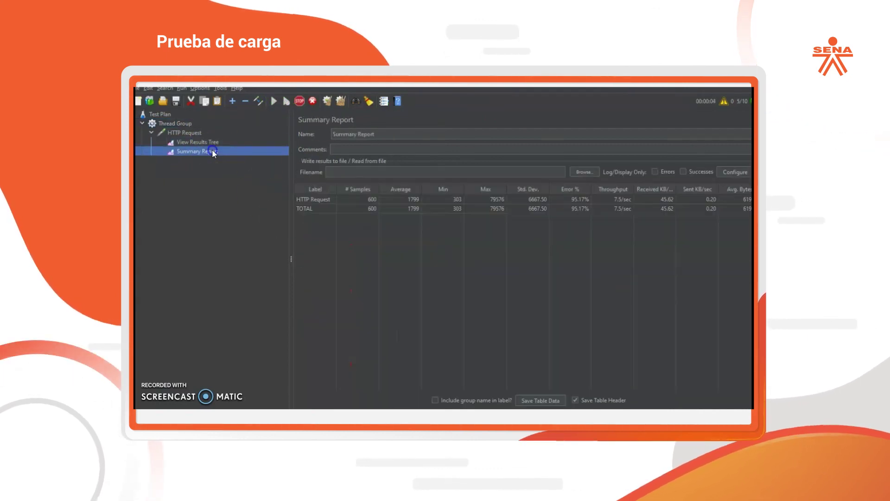
click(534, 199)
click(563, 210)
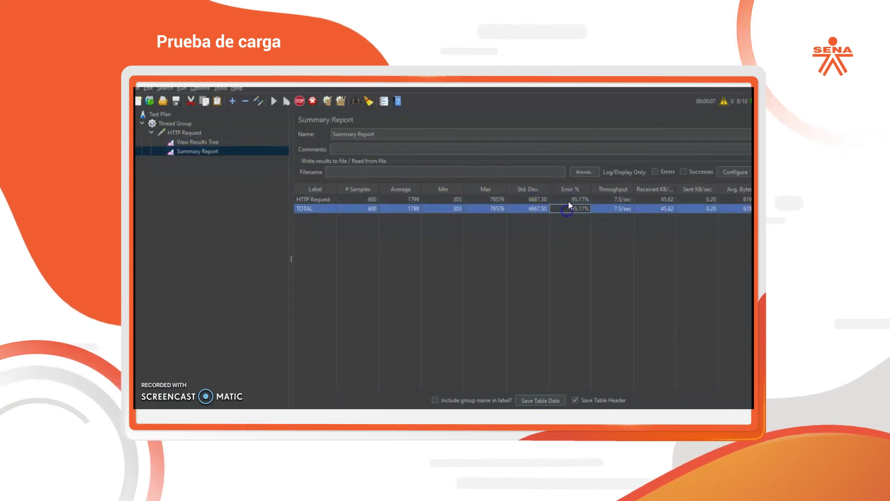
click(196, 141)
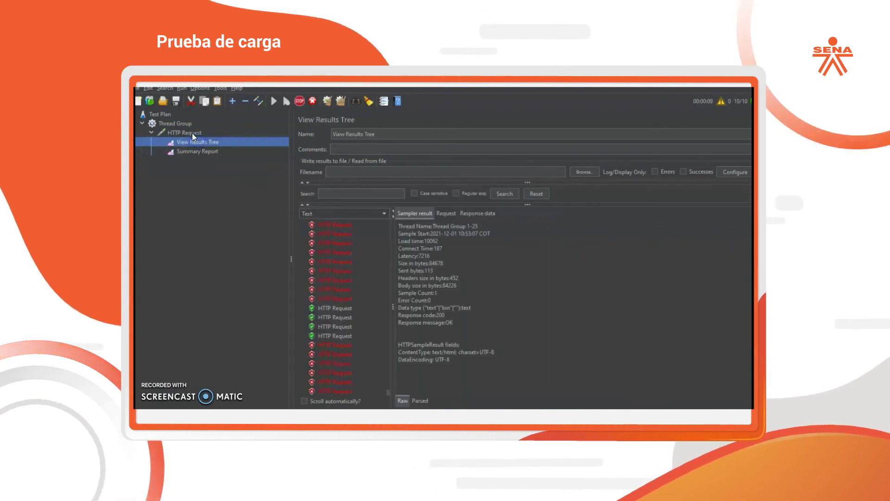
Open the HTTP Request's settings and select its whole server name.
click(194, 133)
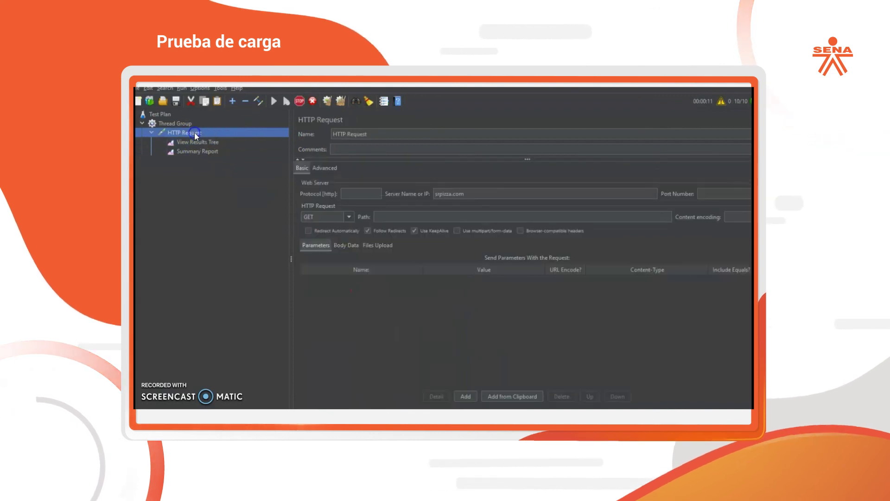
triple_click(477, 193)
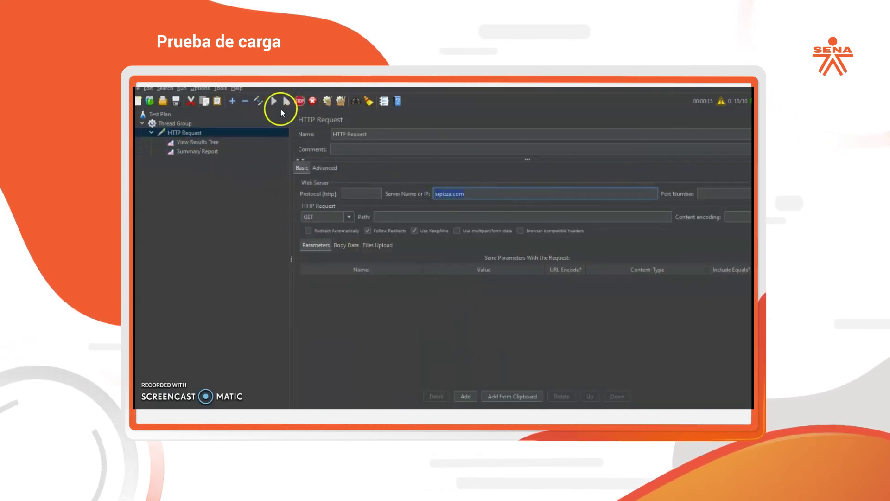